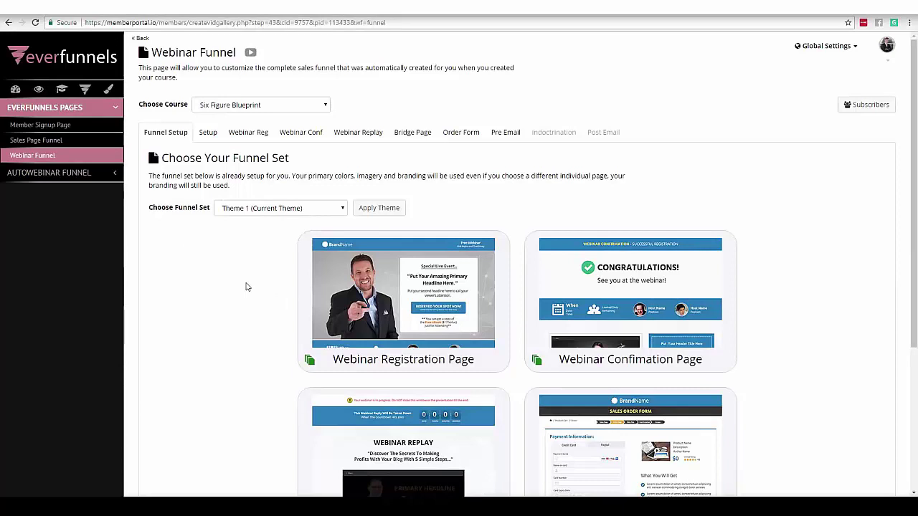
Step: Preview funnel set Themes 2, 3 and 4, ending with the current Theme 1 selected
left_click(333, 210)
left_click(308, 231)
left_click(342, 209)
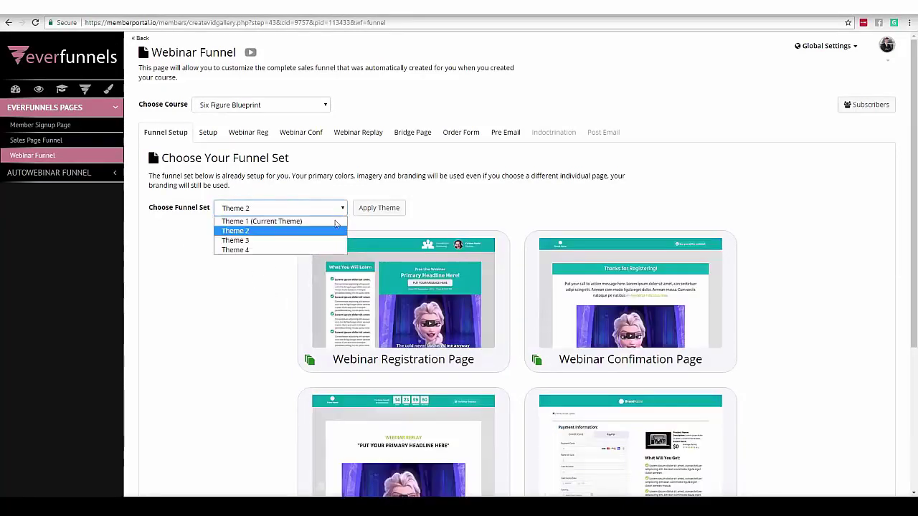
left_click(324, 233)
left_click(347, 210)
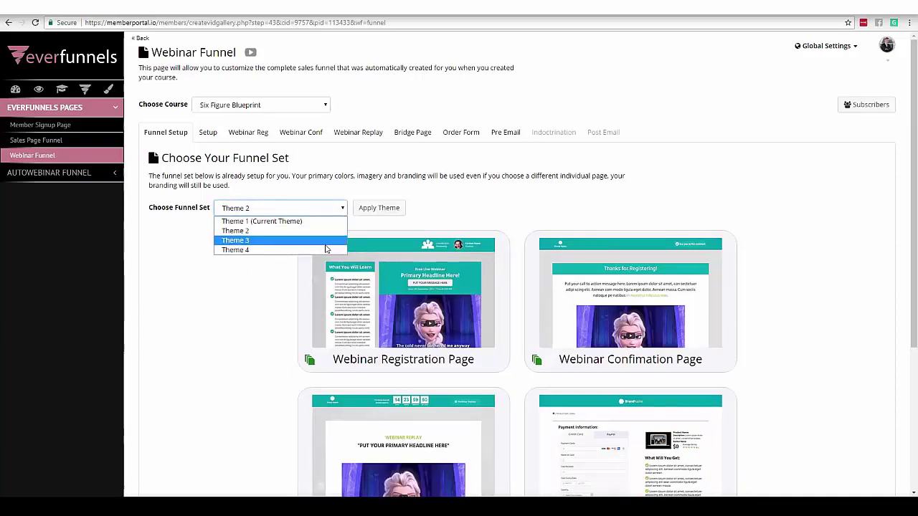
left_click(326, 243)
left_click(343, 209)
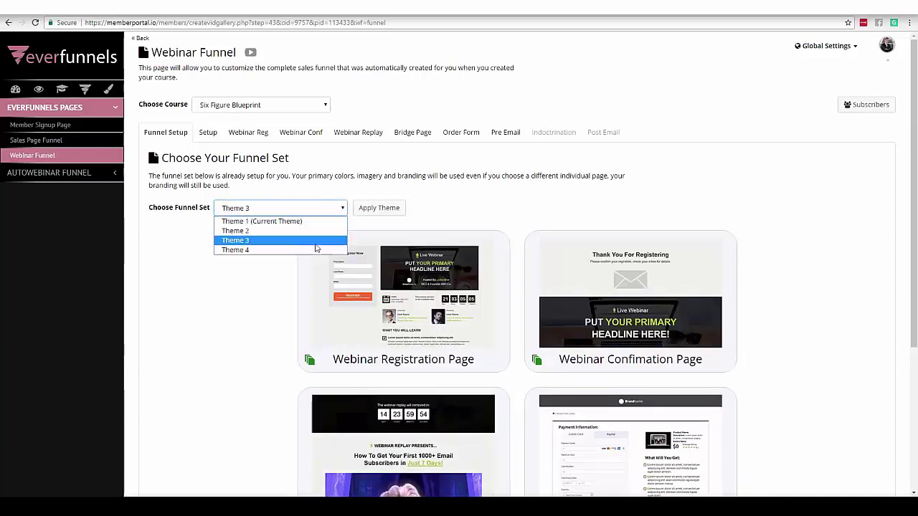
left_click(316, 250)
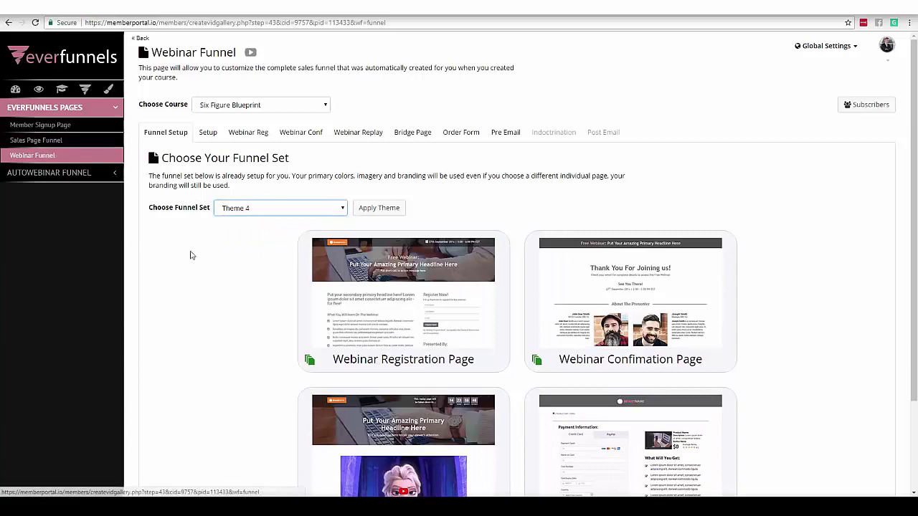
left_click(337, 209)
left_click(265, 219)
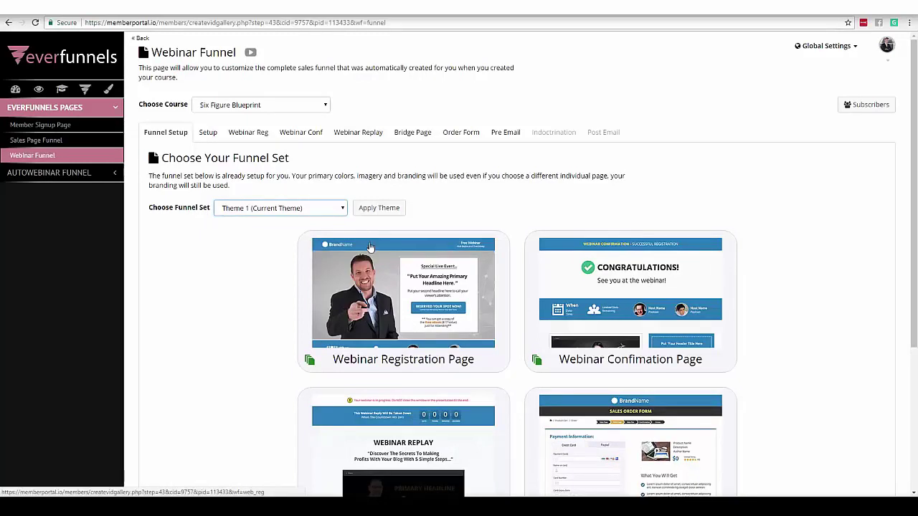
Step: Examine the webinar's general setup, covering details, schedule, webinar selection, autoresponder, notification and host settings
left_click(209, 134)
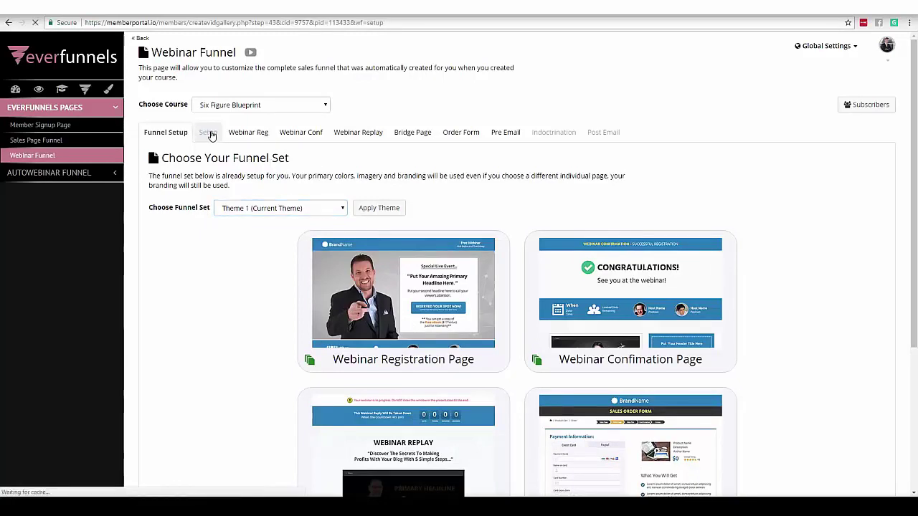
scroll(215, 313, "down", 2)
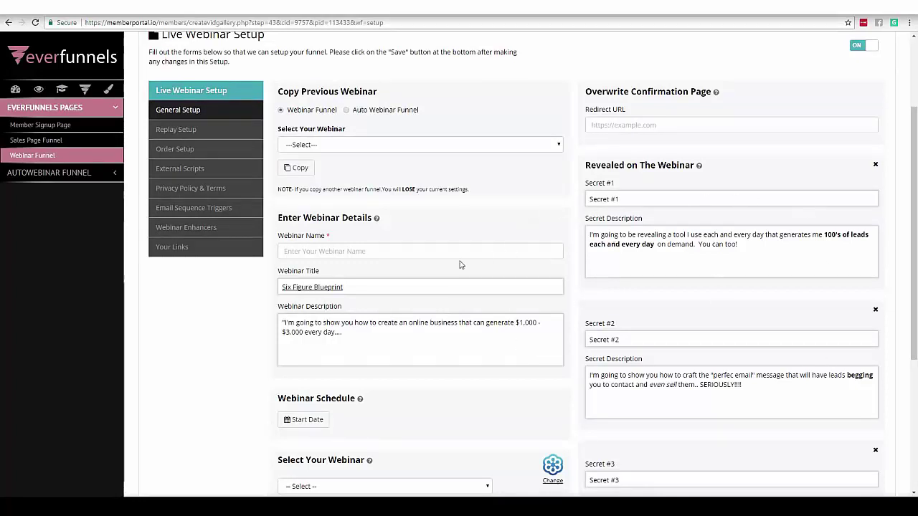
left_click(372, 328)
scroll(915, 245, "down", 1)
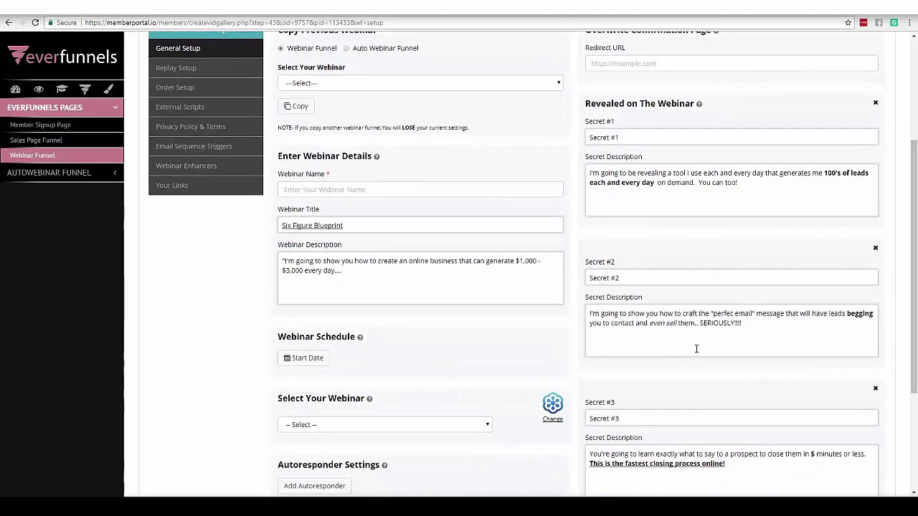
scroll(699, 348, "down", 1)
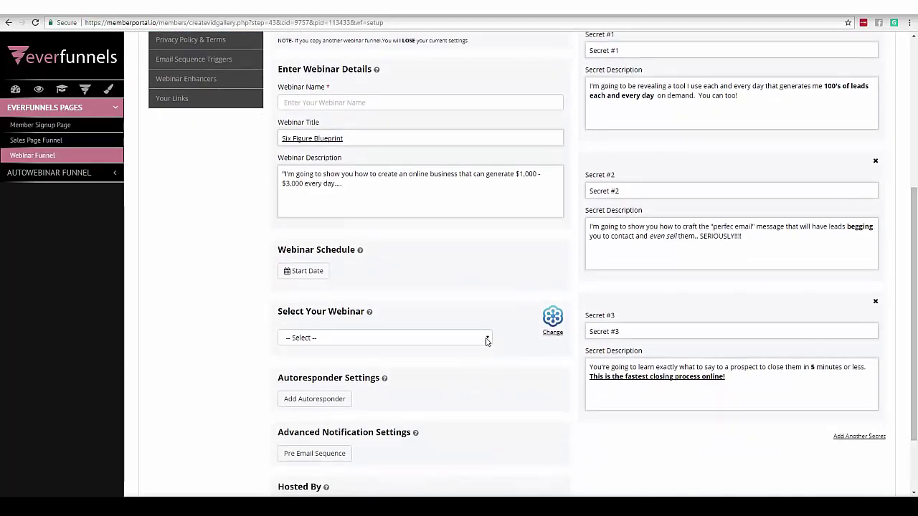
left_click(486, 341)
left_click(501, 357)
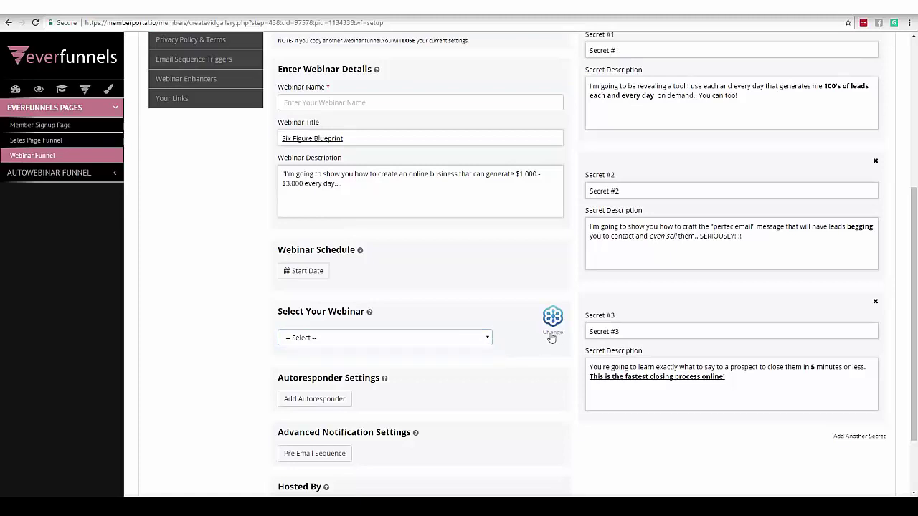
left_click(308, 402)
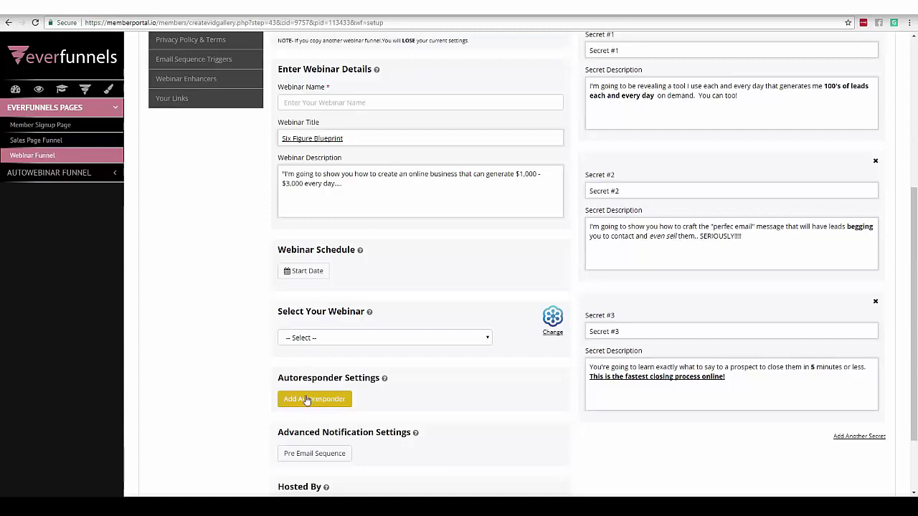
left_click_drag(916, 333, 916, 367)
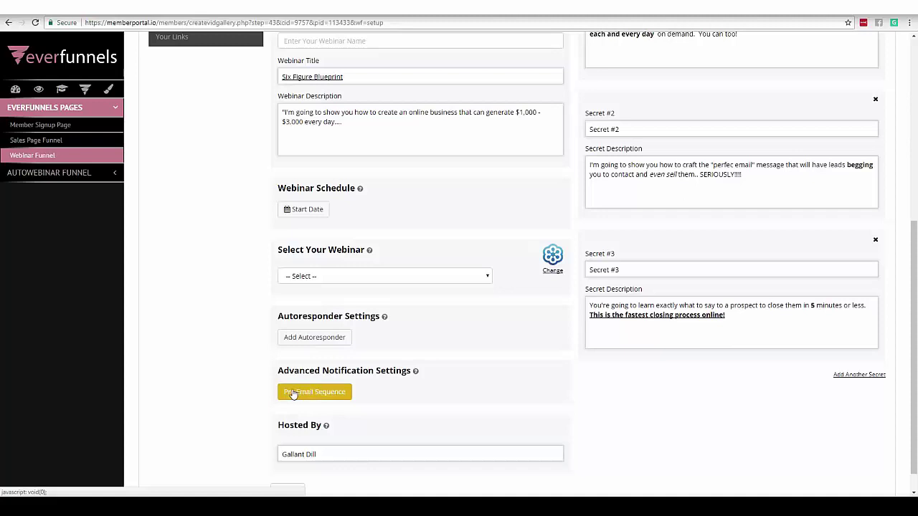
triple_click(334, 453)
Step: Examine the confirmation page redirect URL field and the three secrets revealed on the webinar
scroll(909, 316, "up", 5)
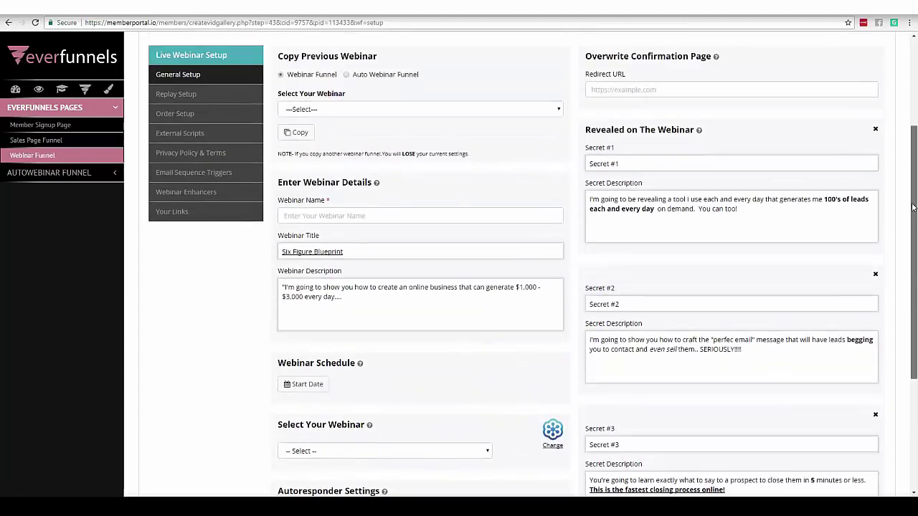
left_click(632, 233)
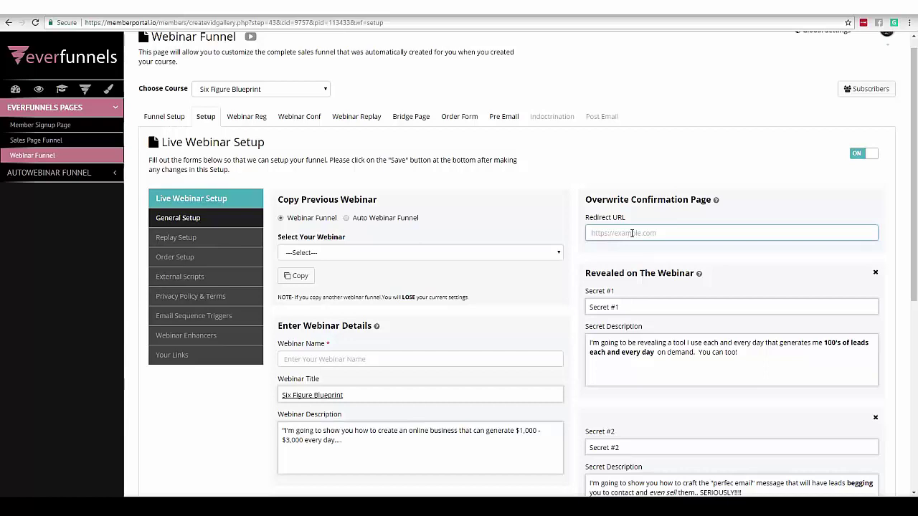
scroll(889, 373, "down", 5)
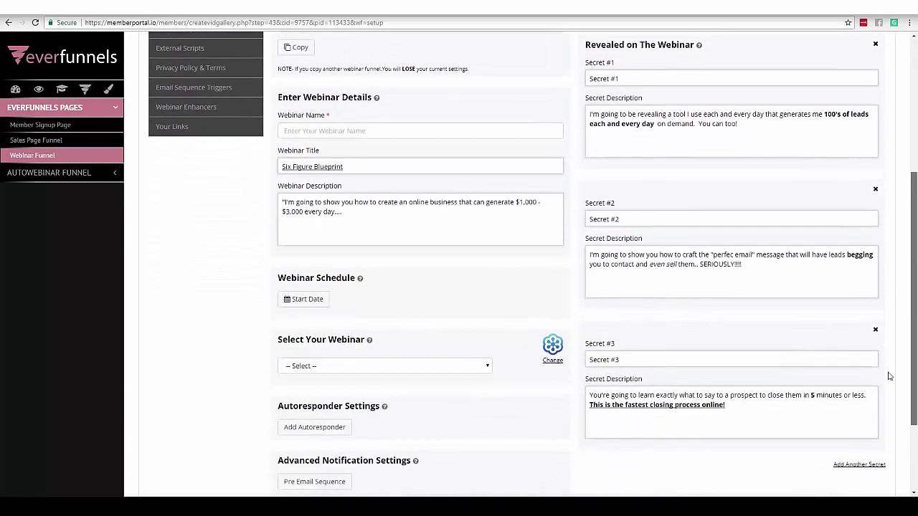
left_click_drag(914, 416, 916, 246)
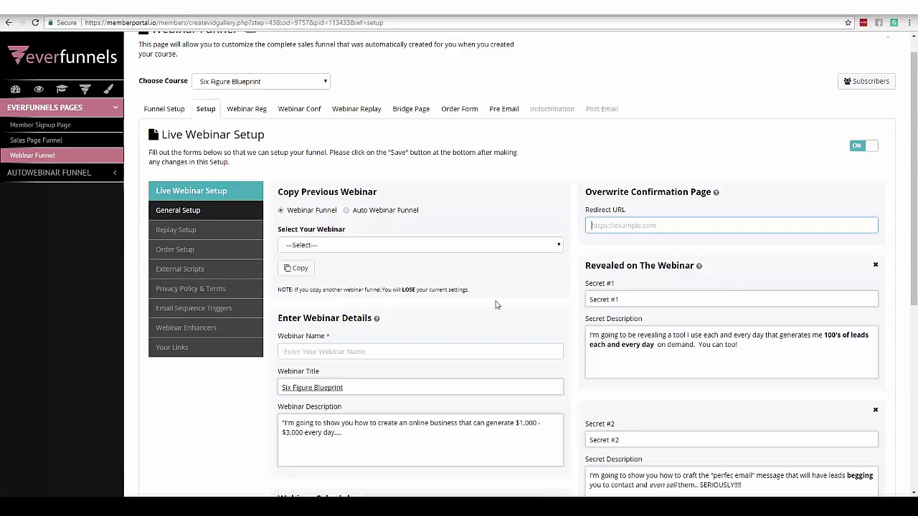
Step: Open the order setup and examine its pricing options, order page title and description, and the item descriptions
left_click(179, 249)
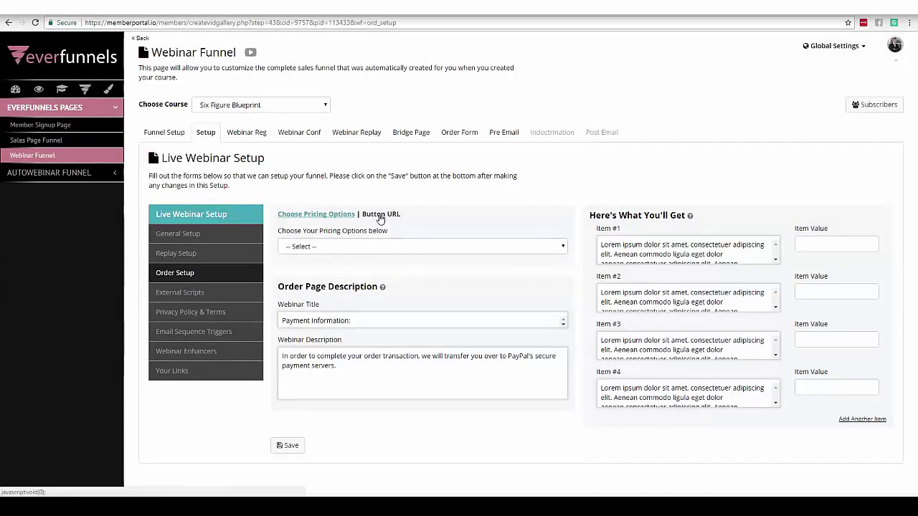
triple_click(358, 320)
triple_click(337, 358)
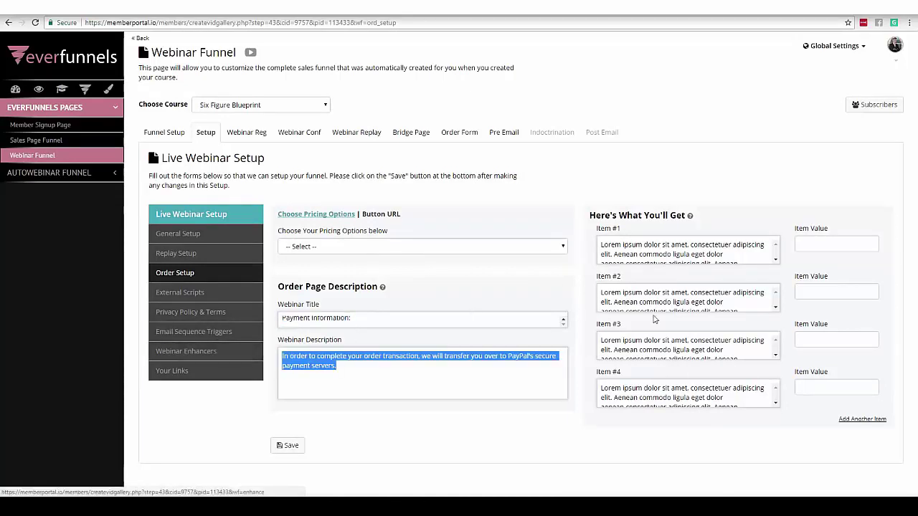
left_click(674, 246)
left_click_drag(601, 245, 723, 287)
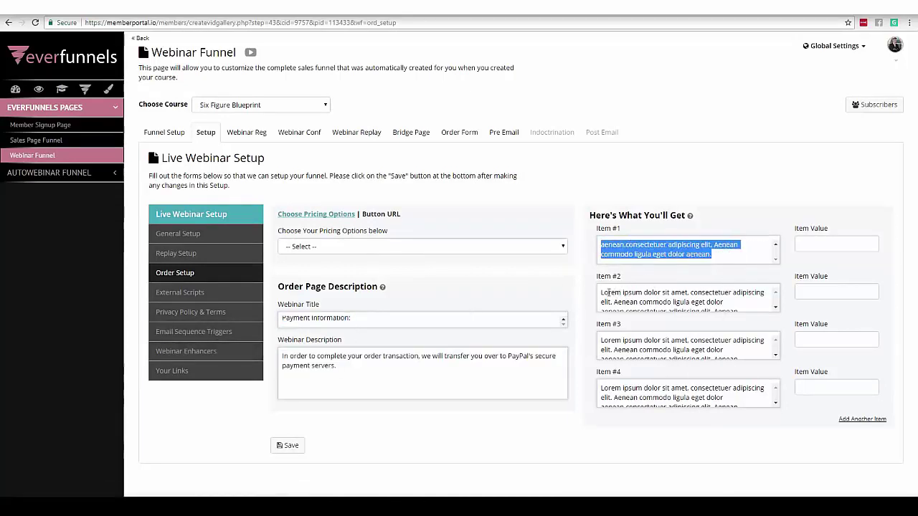
left_click_drag(606, 293, 674, 337)
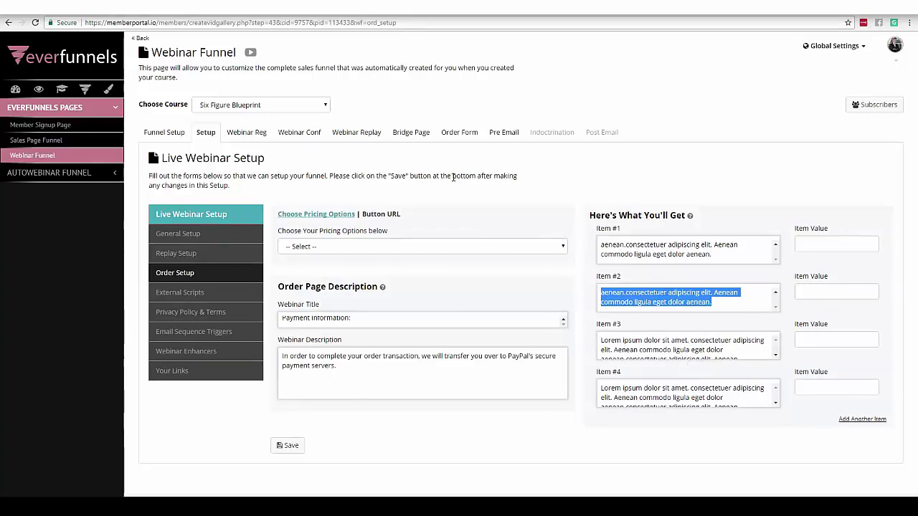
Step: View the external script pixel fields, and open and close the privacy policy and terms editor
left_click(200, 294)
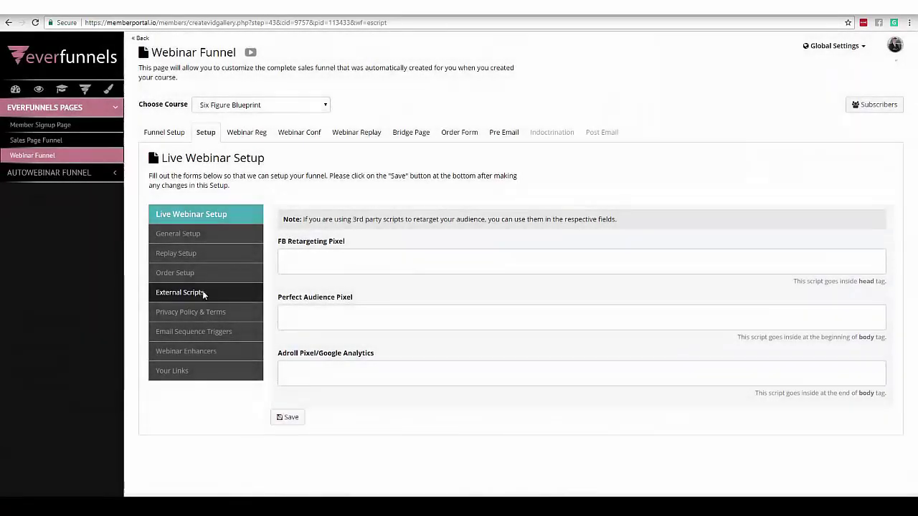
left_click(212, 309)
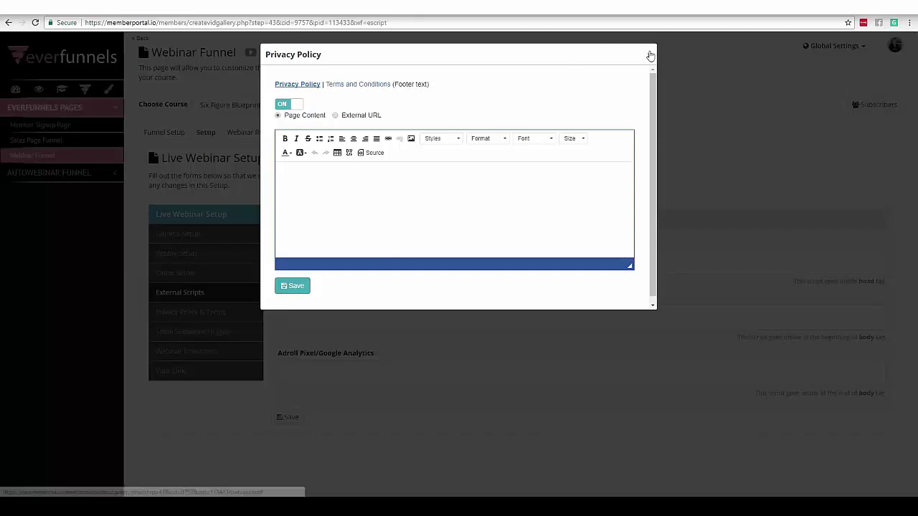
left_click(647, 51)
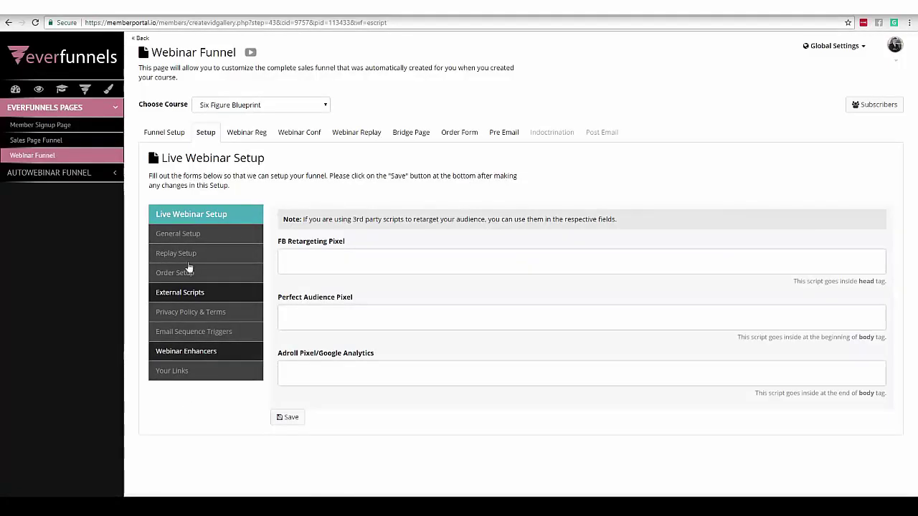
Step: Open the webinar registration page in the live editor and look through its whole layout
left_click(245, 132)
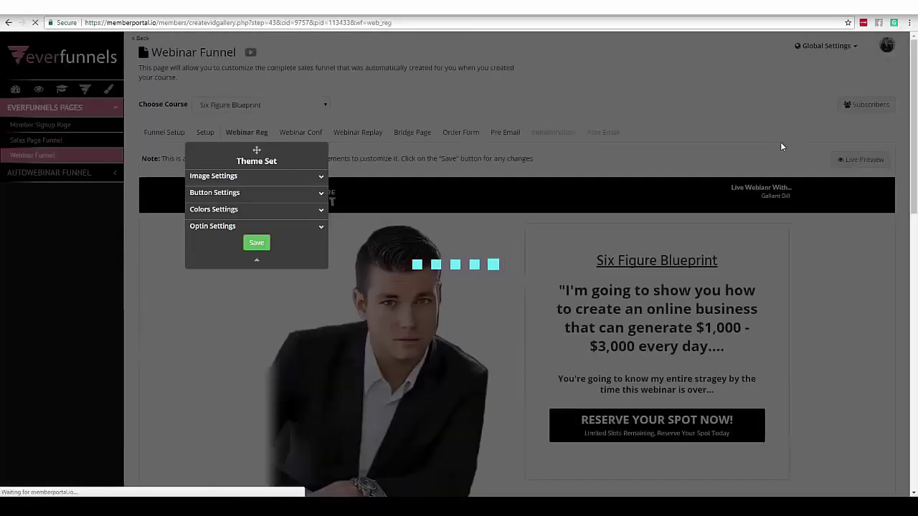
scroll(881, 225, "down", 5)
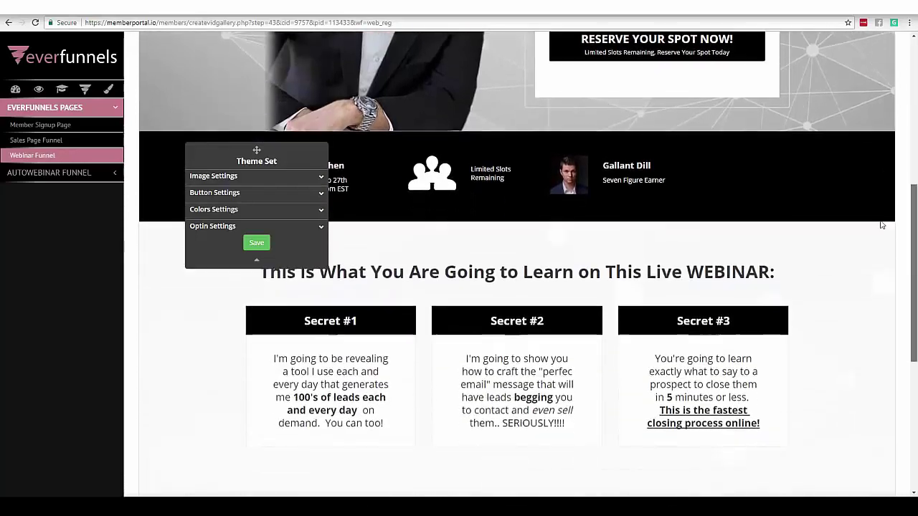
scroll(881, 224, "down", 3)
scroll(876, 293, "up", 6)
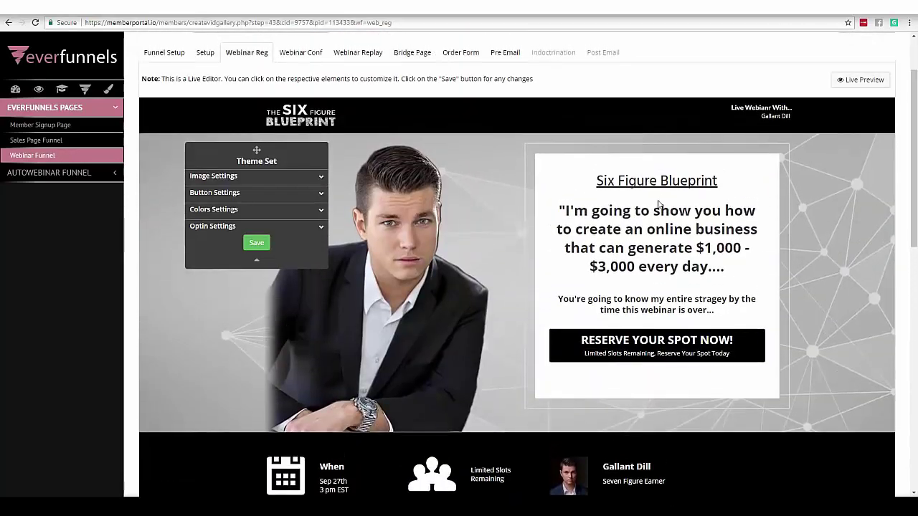
Step: Check inline text editing on the registration page's title, headline and subheadline, and review its sections without changing them
left_click(658, 205)
left_click(663, 183)
left_click(659, 229)
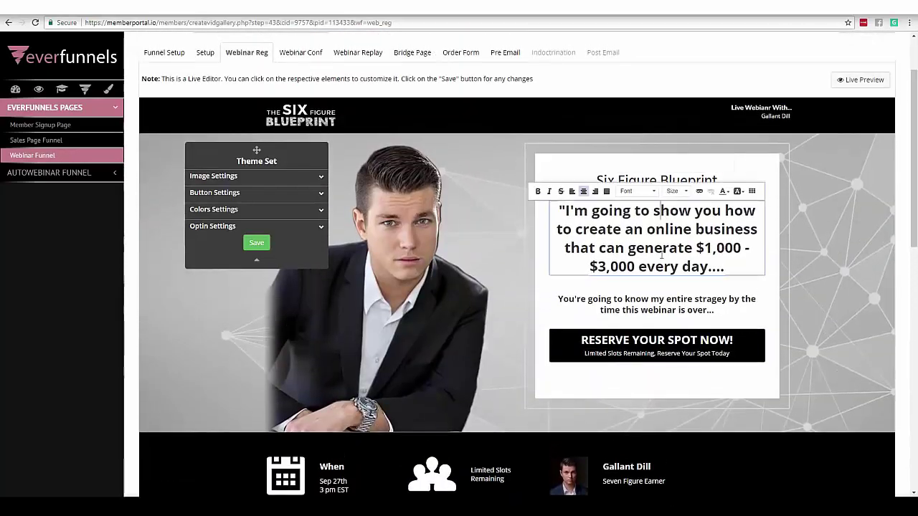
left_click(657, 347)
left_click(659, 310)
scroll(895, 207, "down", 1)
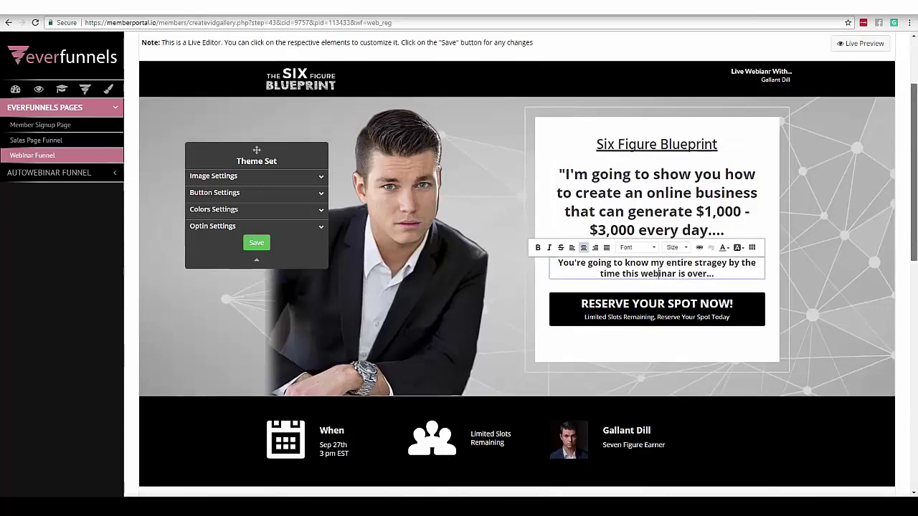
scroll(889, 215, "down", 3)
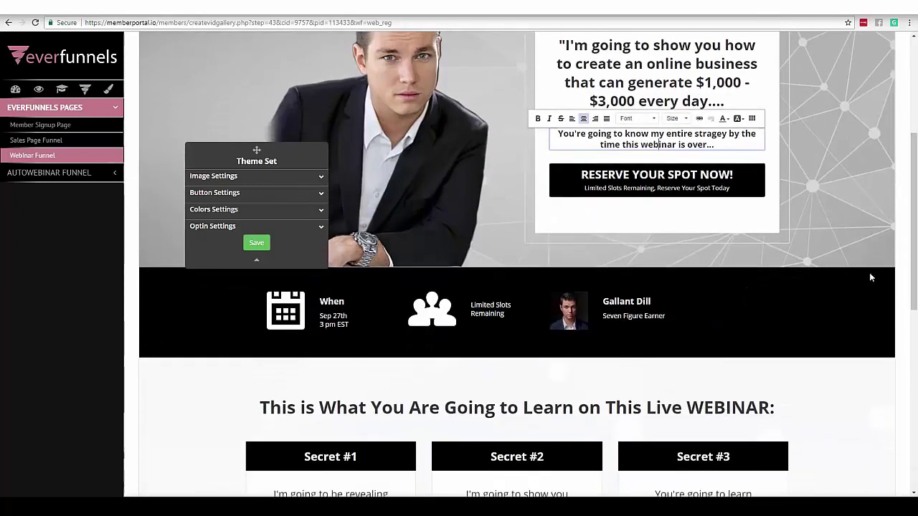
scroll(871, 278, "down", 4)
scroll(896, 246, "up", 3)
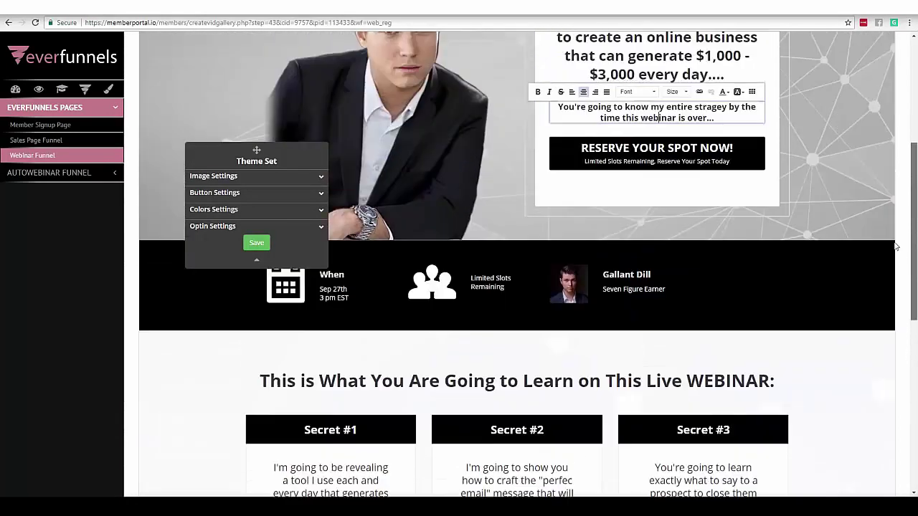
scroll(895, 246, "up", 6)
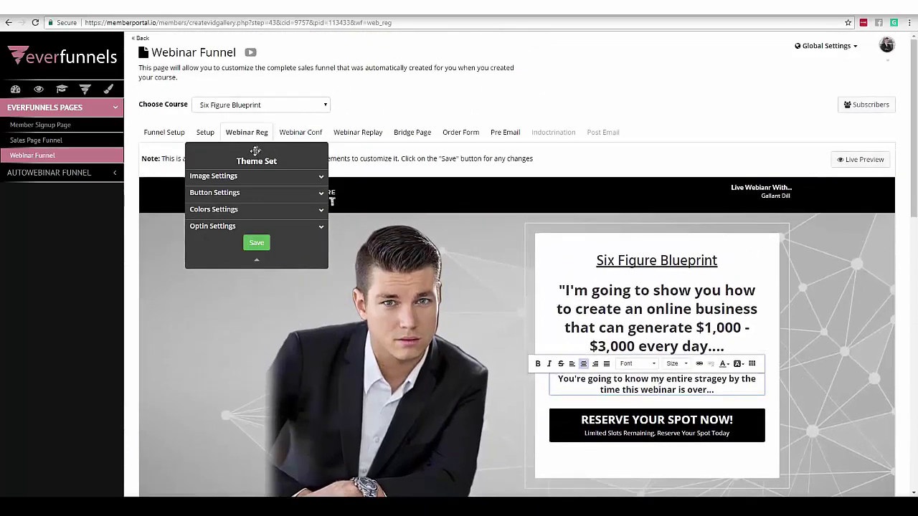
Step: Open the webinar confirmation page editor, review its countdown and social sections, and expand the video settings
left_click(299, 134)
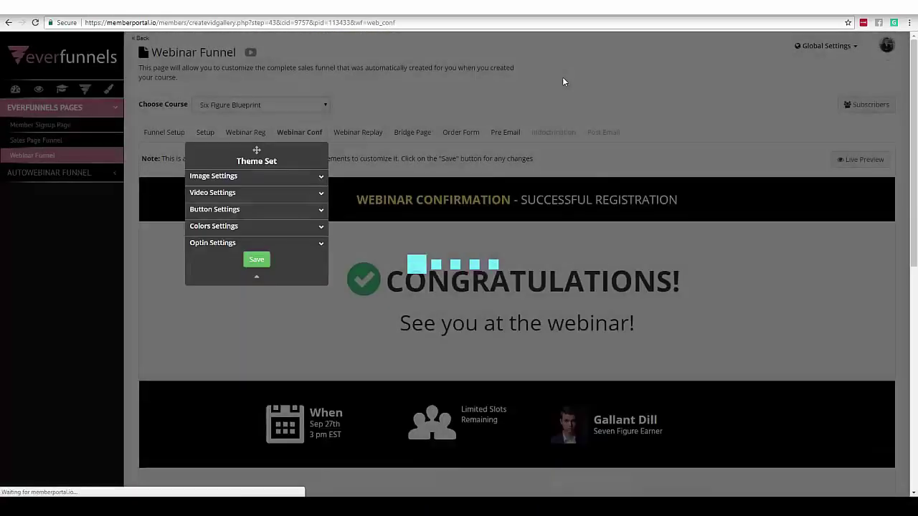
scroll(874, 202, "down", 5)
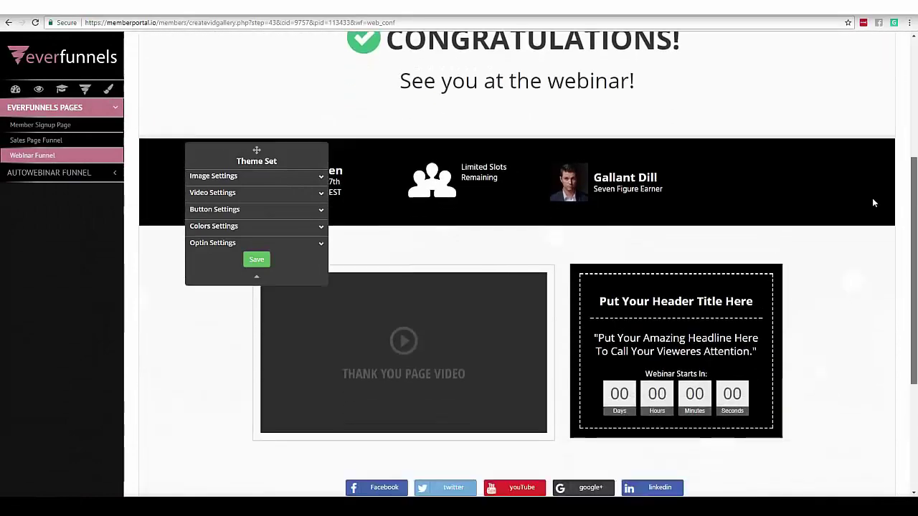
scroll(872, 198, "down", 3)
scroll(872, 198, "up", 1)
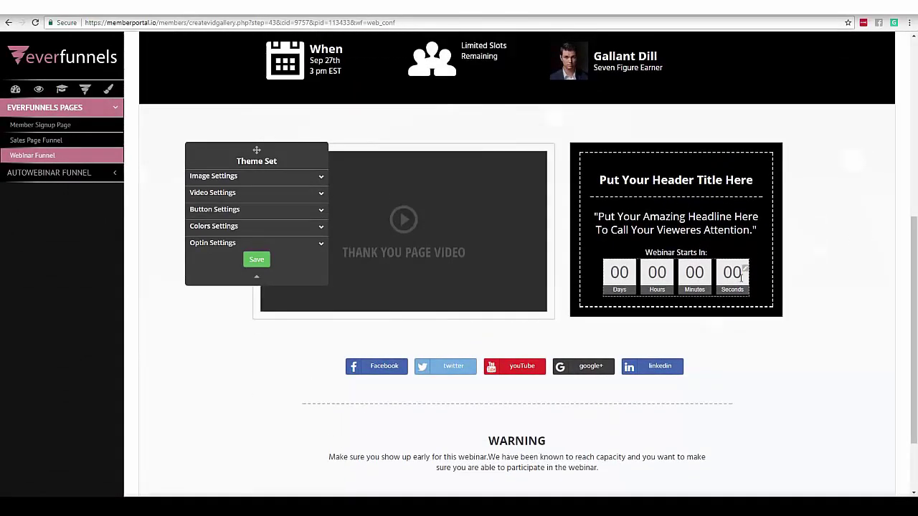
left_click(212, 192)
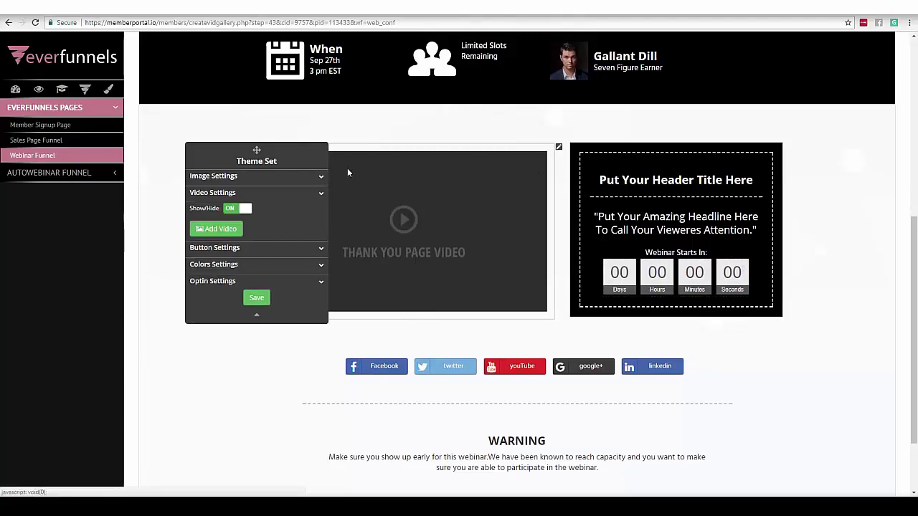
Step: Open the Add New Video dialog from the confirmation page's video settings and close it without adding a video
left_click(208, 231)
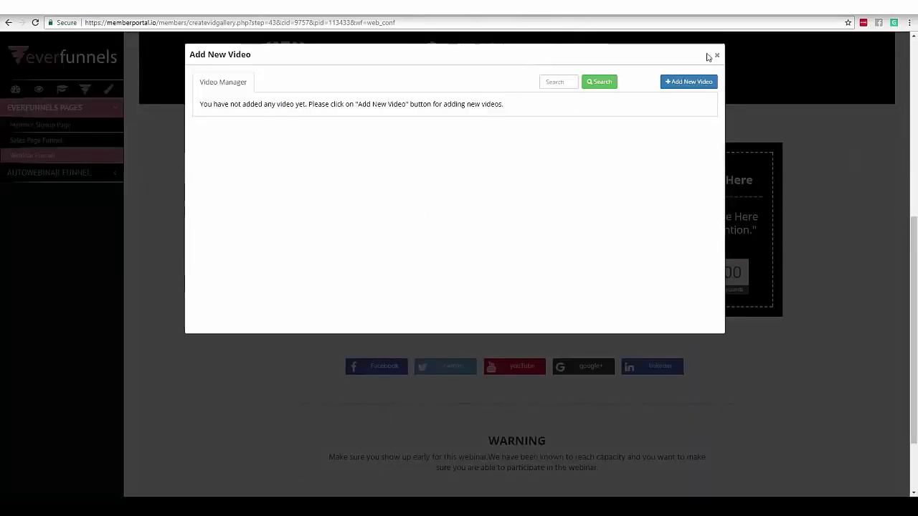
left_click(716, 56)
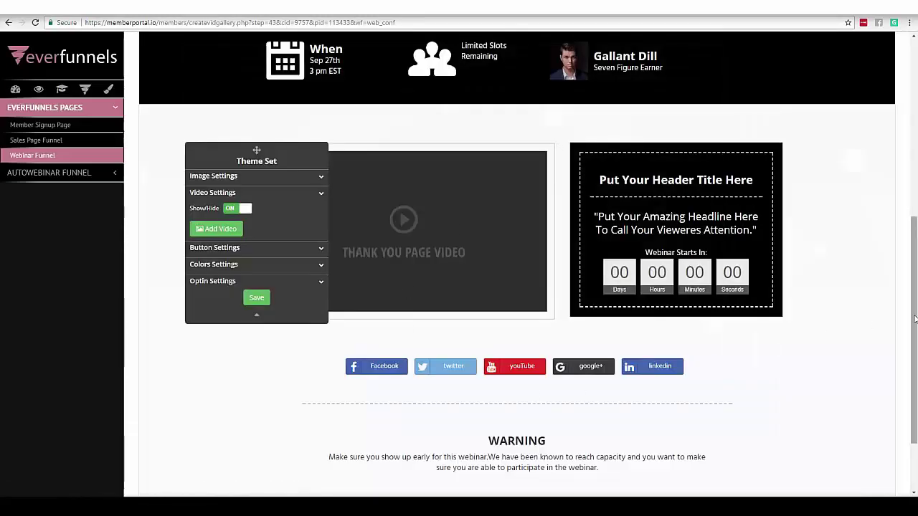
left_click_drag(912, 319, 912, 132)
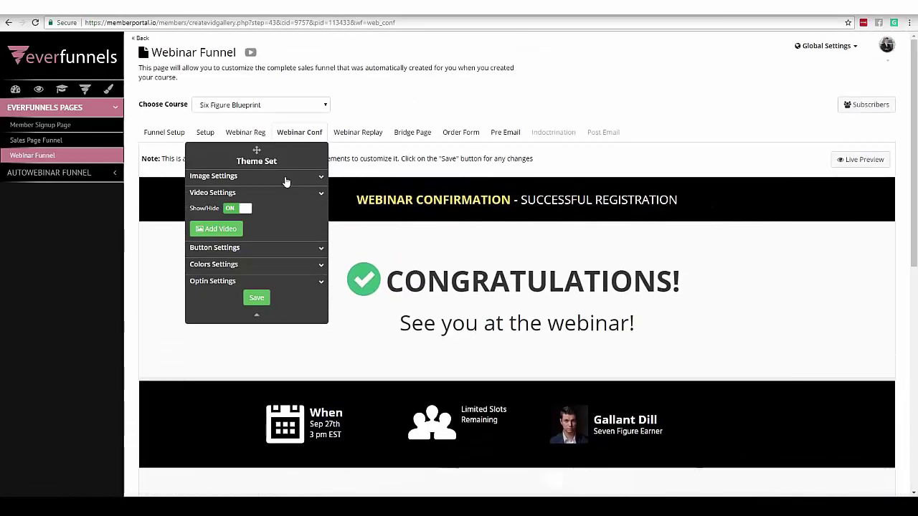
Step: Open the webinar replay page in the live editor, review its layout, and check inline text editing on the headline and subheadline
left_click(363, 135)
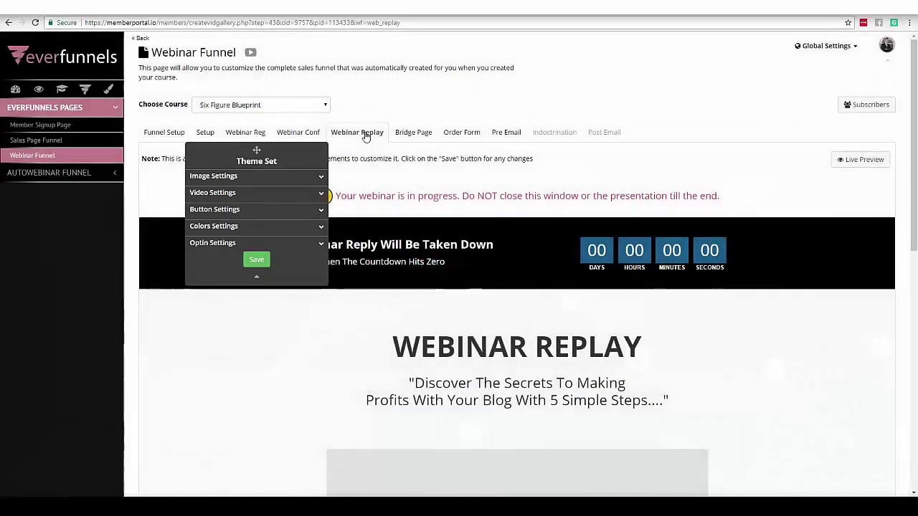
scroll(897, 191, "down", 5)
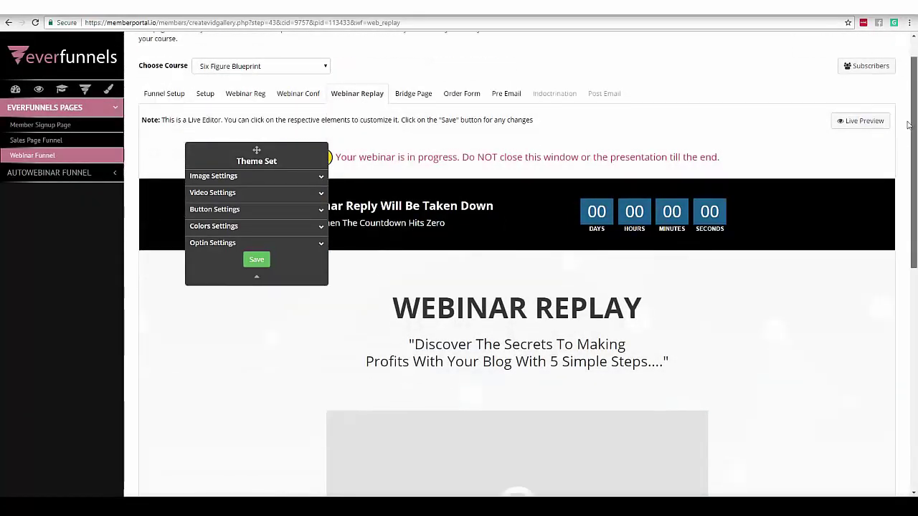
scroll(904, 286, "down", 1)
scroll(903, 286, "up", 5)
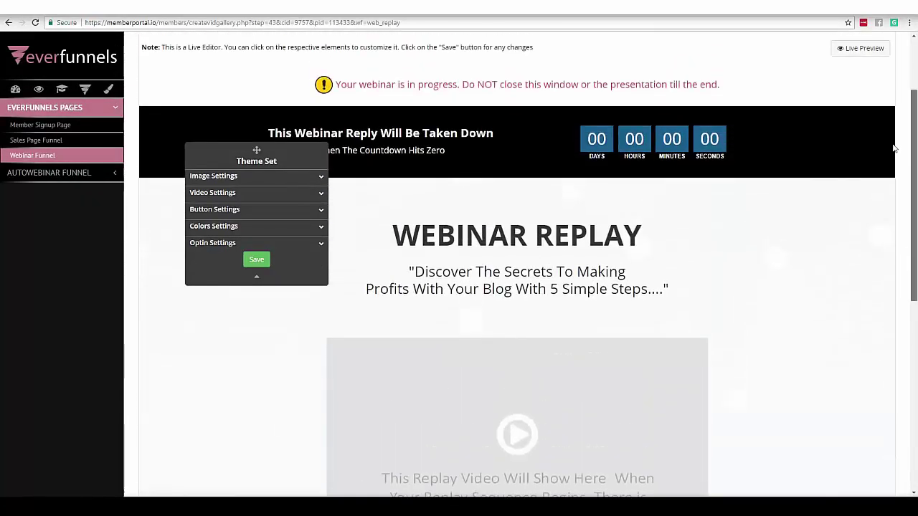
left_click(581, 265)
left_click(565, 297)
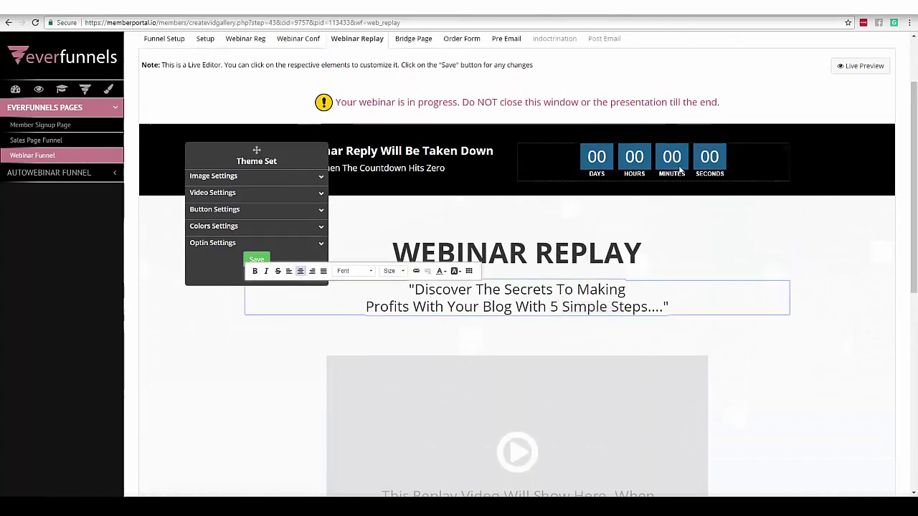
Step: Inspect the replay page's countdown timer settings, including the timer colour picker, and close them without changes
left_click(785, 147)
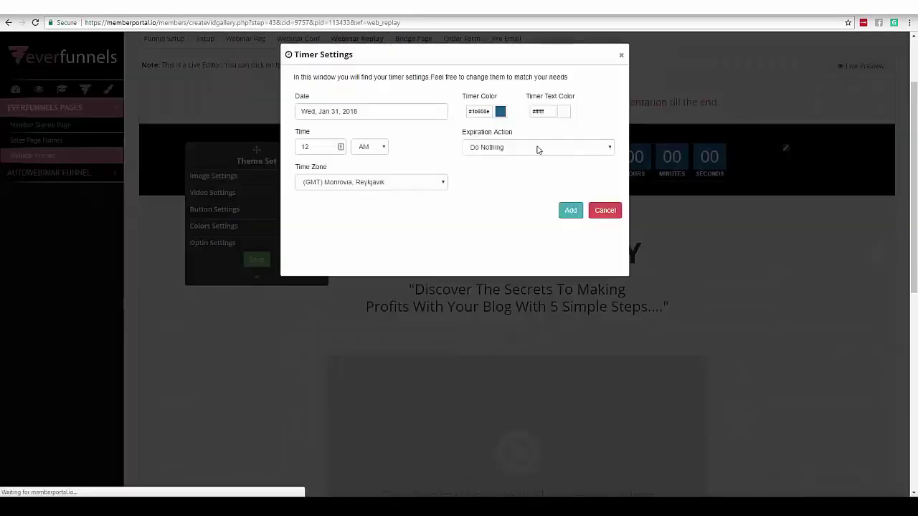
left_click(500, 113)
left_click(455, 237)
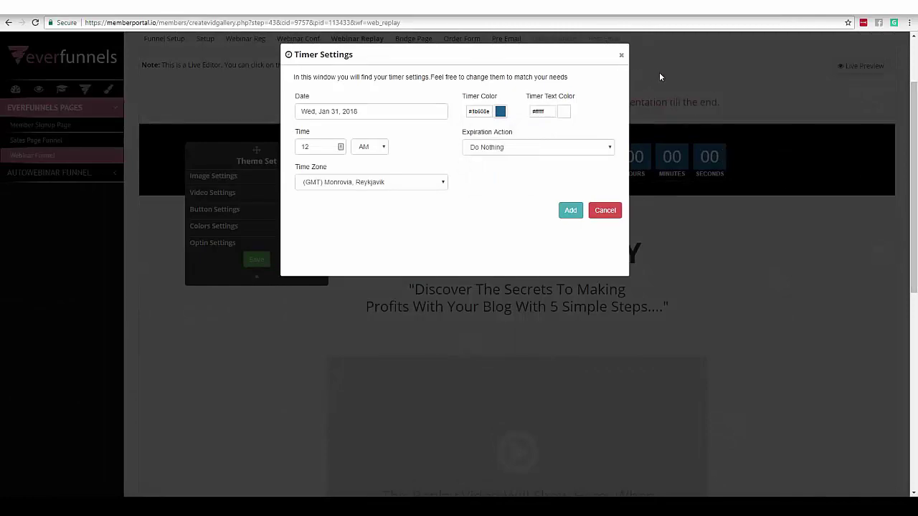
left_click(621, 57)
scroll(865, 203, "up", 3)
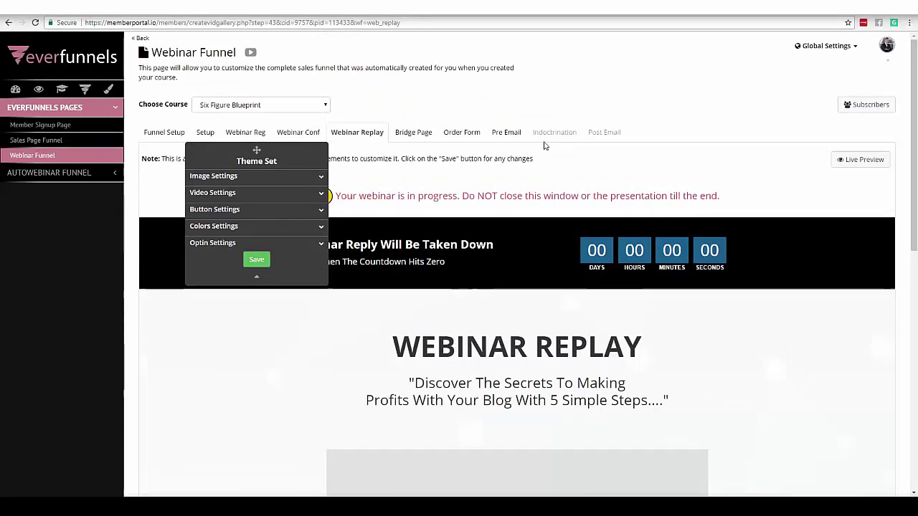
Step: Open the bridge page in the live editor and review its headline and video sections, moving the Theme Set panel out of the way
left_click(420, 132)
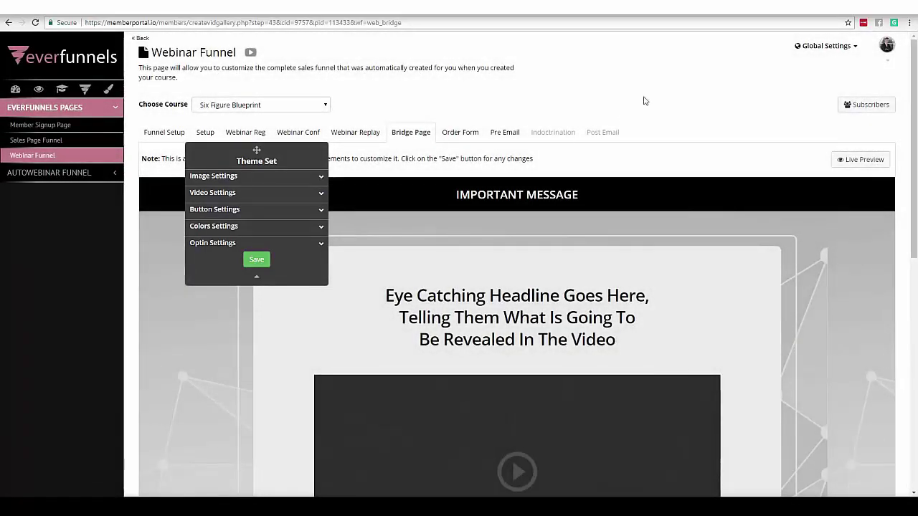
scroll(911, 134, "down", 1)
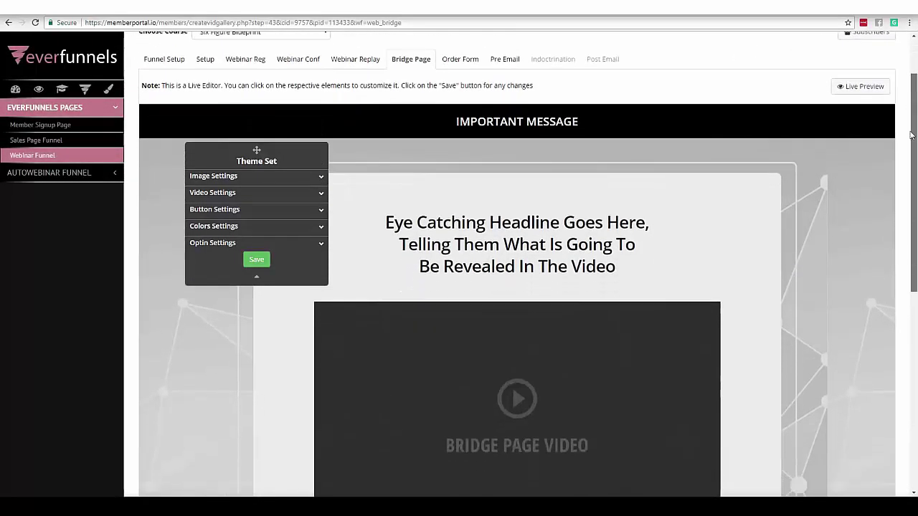
scroll(911, 135, "down", 2)
scroll(907, 138, "up", 1)
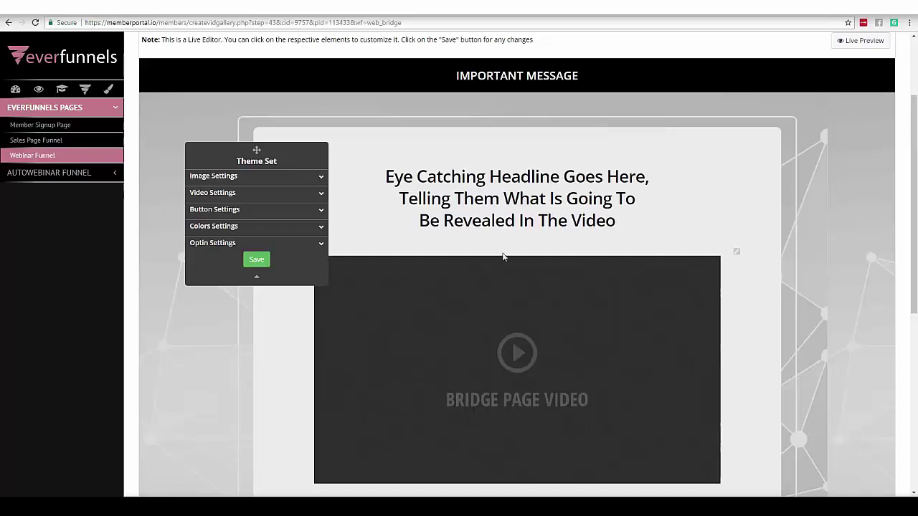
scroll(455, 186, "down", 1)
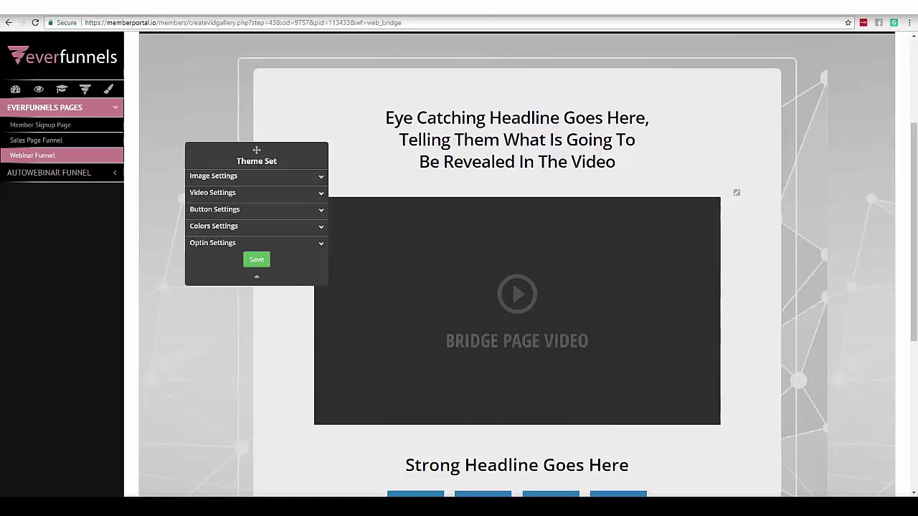
left_click_drag(913, 243, 905, 160)
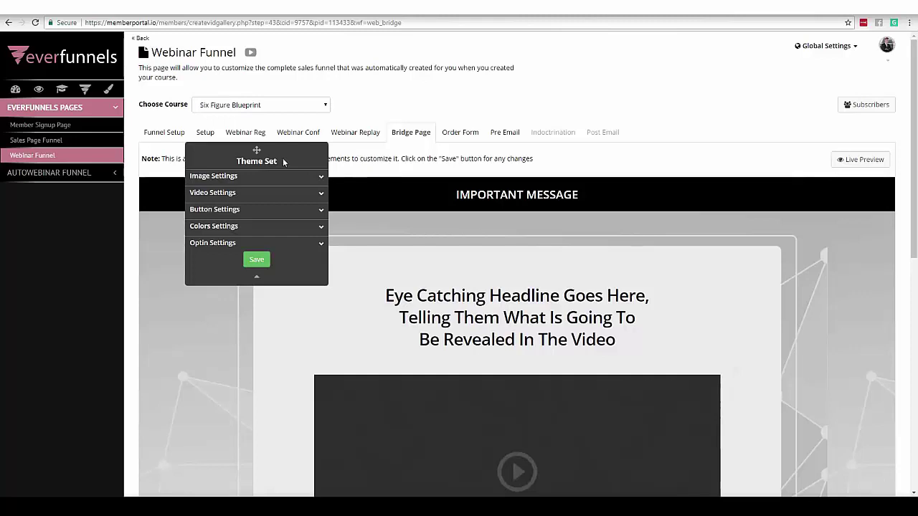
left_click_drag(256, 151, 88, 201)
Step: Open the order form in the live editor, check inline editing on its payment bullet texts, and move the Theme Set panel off the form
left_click(460, 132)
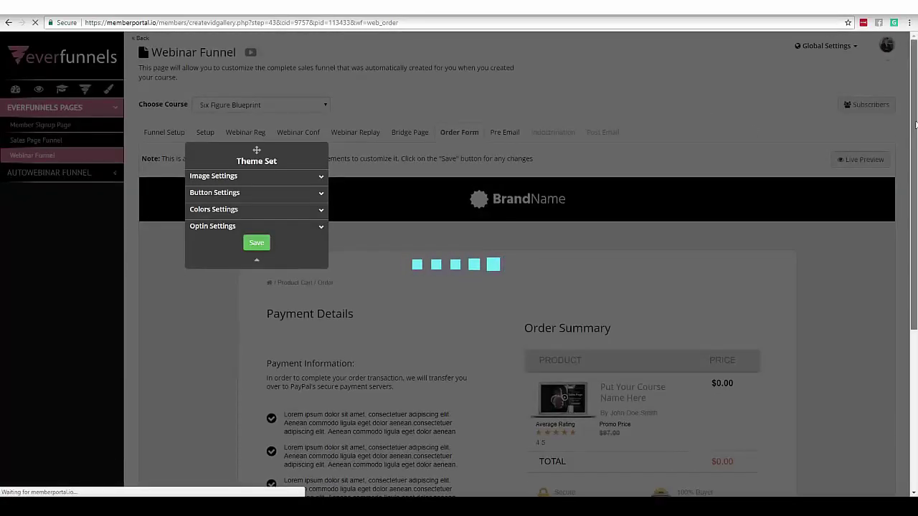
left_click_drag(915, 125, 913, 192)
left_click(401, 336)
left_click(391, 376)
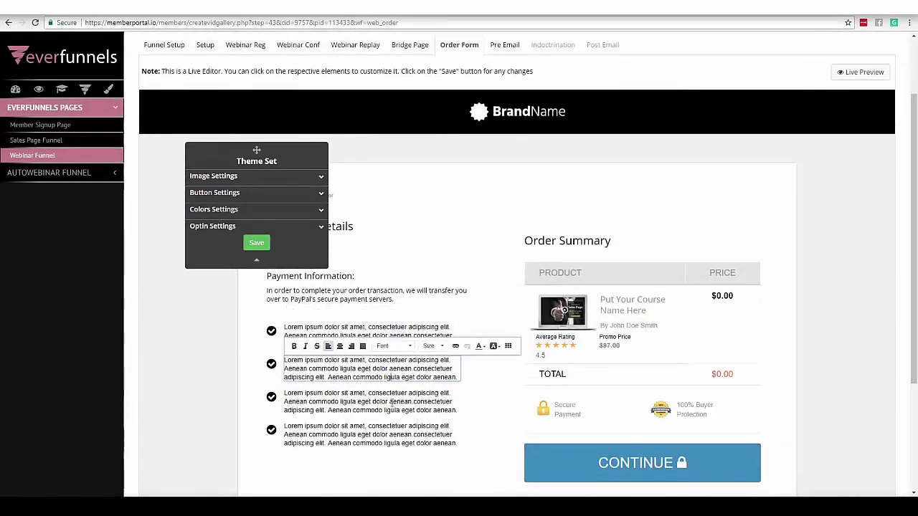
left_click(392, 403)
left_click(401, 430)
left_click(392, 335)
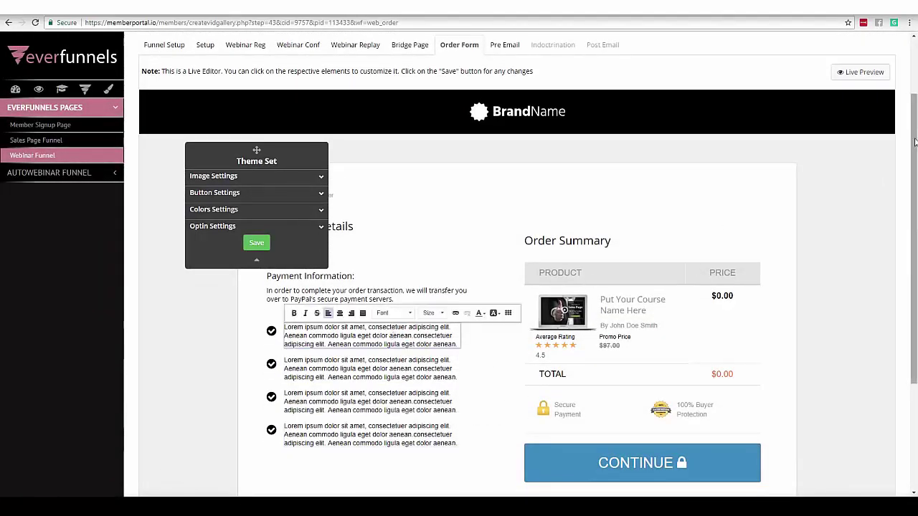
scroll(205, 149, "up", 3)
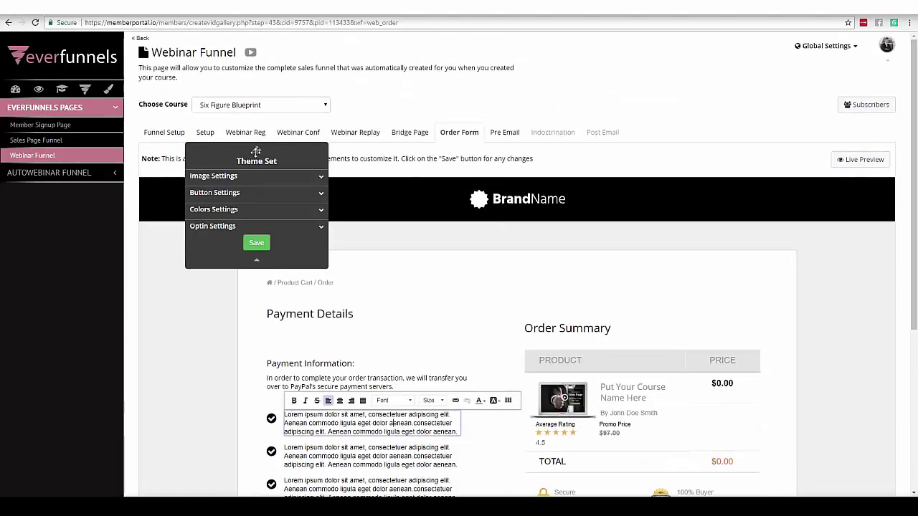
left_click_drag(256, 152, 722, 75)
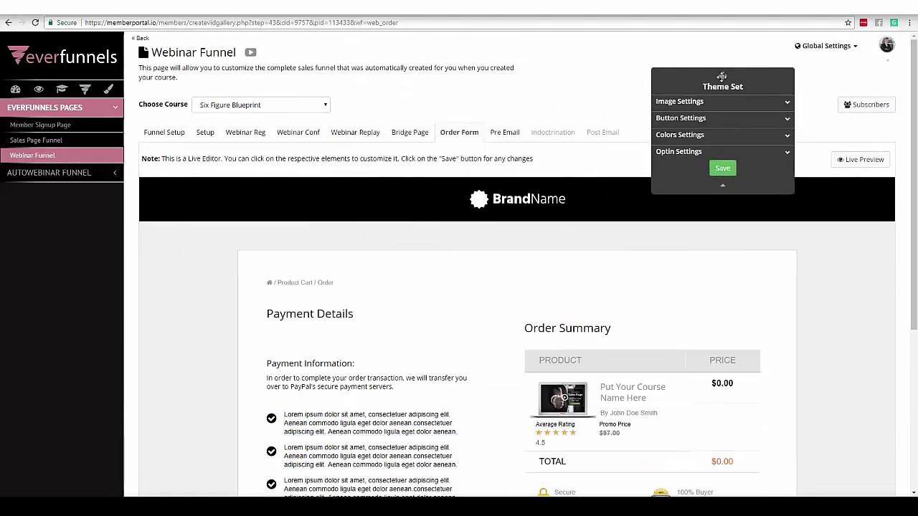
Step: Open Your Links in the webinar setup and highlight the registration, confirmation, replay, order form and bridge page links one by one
left_click(213, 137)
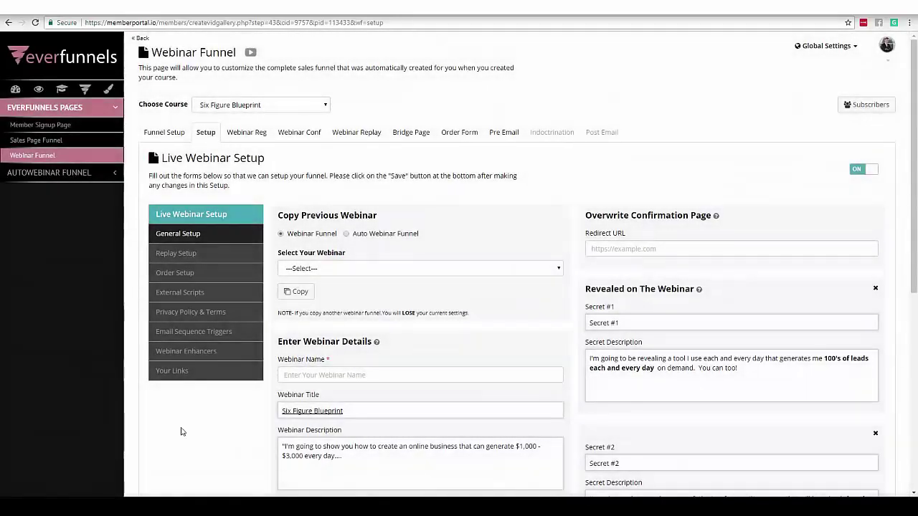
left_click(177, 374)
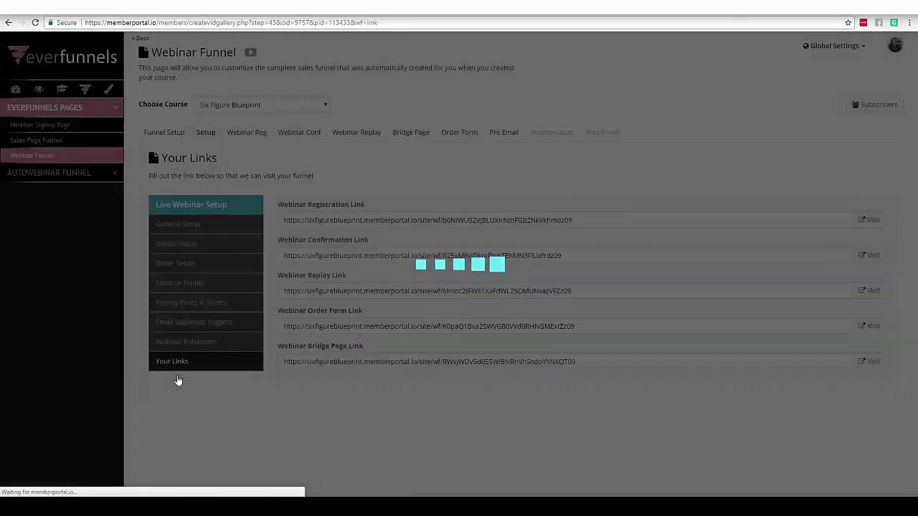
triple_click(571, 218)
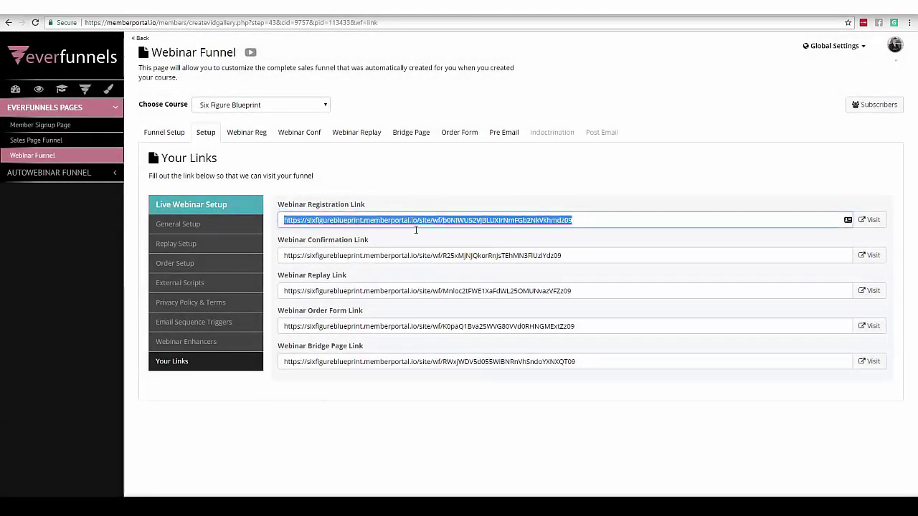
left_click_drag(565, 256, 280, 255)
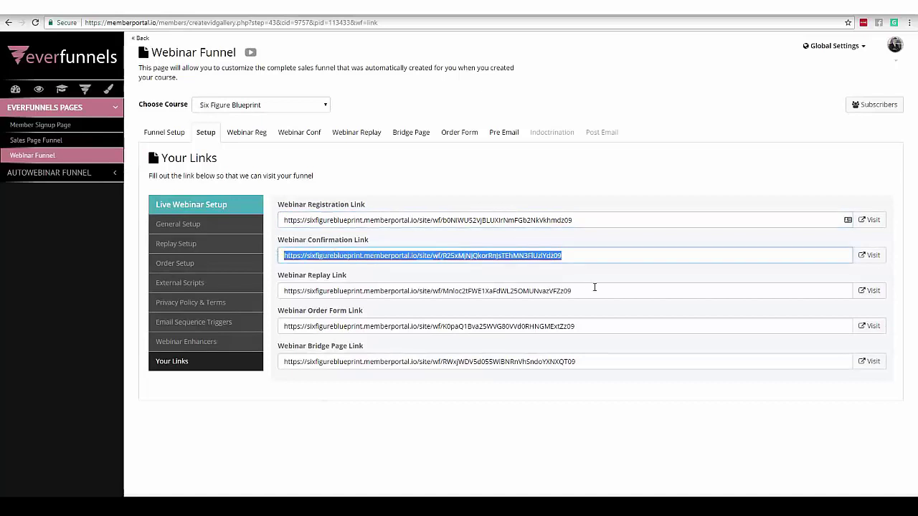
left_click_drag(571, 291, 283, 291)
left_click_drag(590, 330, 287, 326)
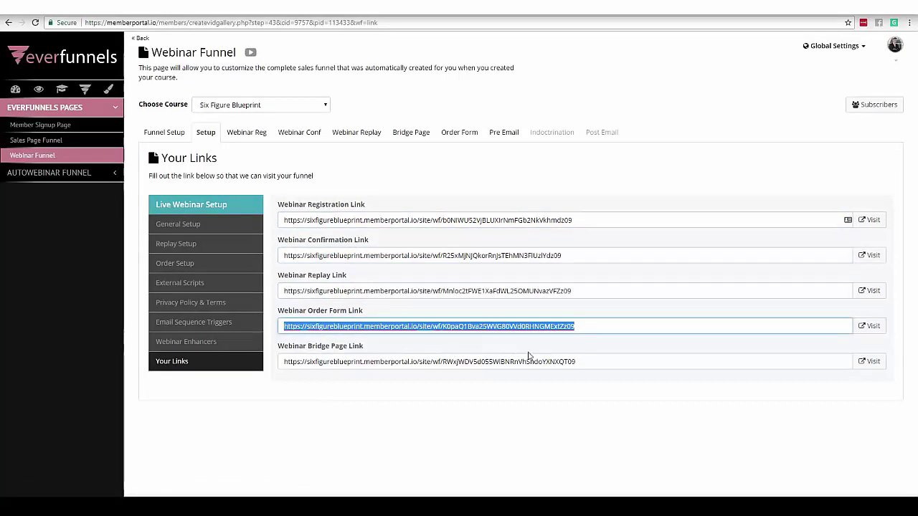
left_click_drag(586, 361, 284, 361)
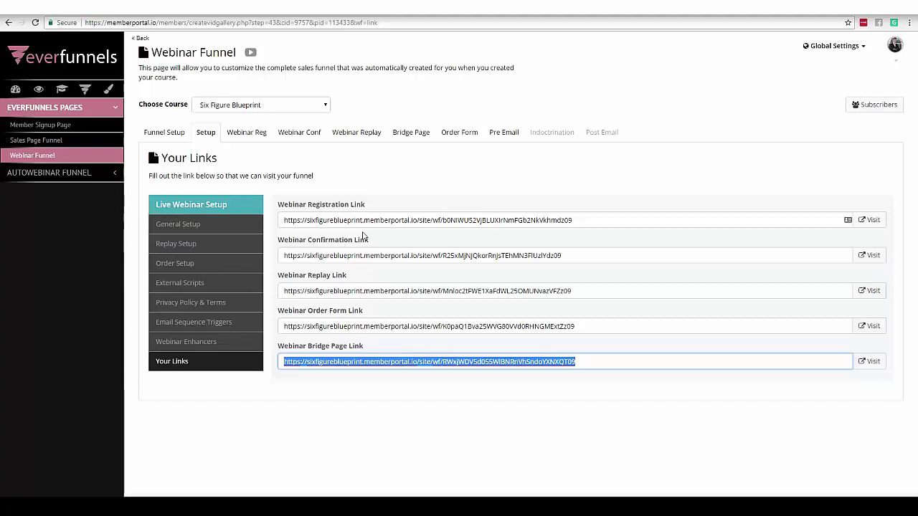
Step: Open the Replay Setup, view the Post Email Sequence autoresponder list, and close it without saving
left_click(176, 244)
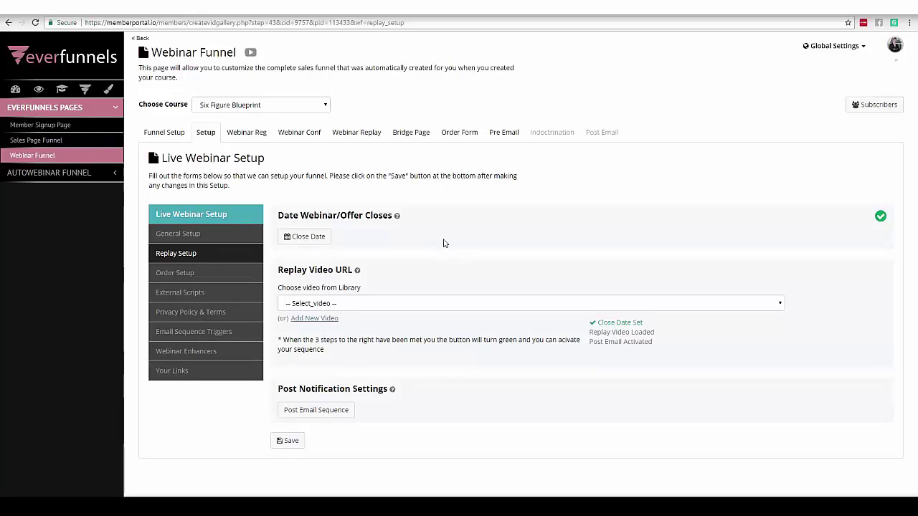
left_click(326, 411)
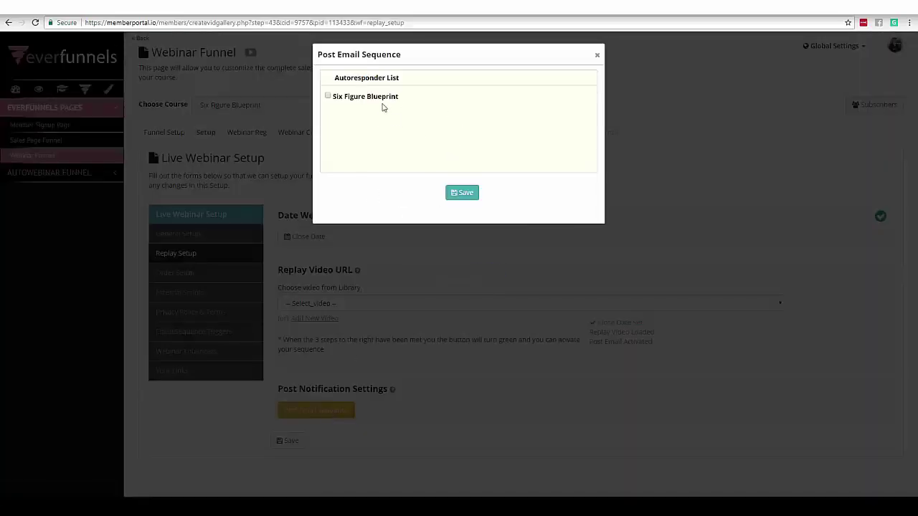
left_click(596, 55)
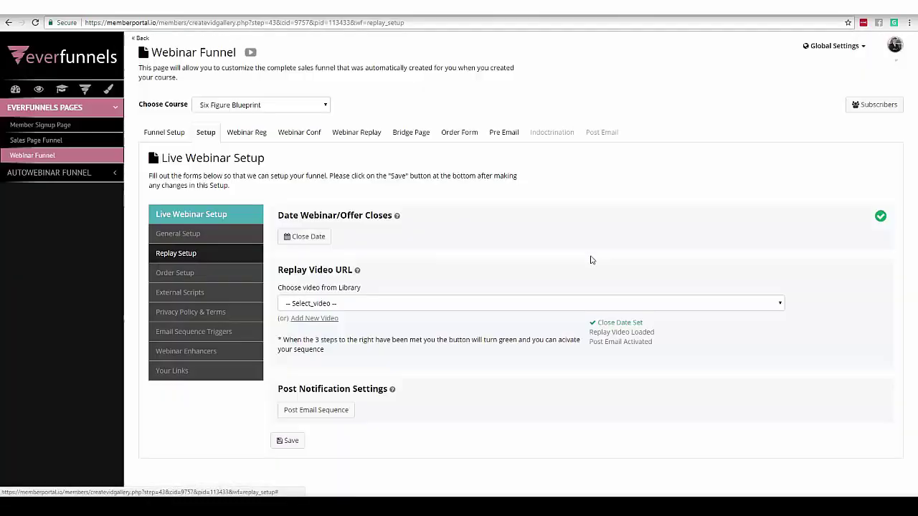
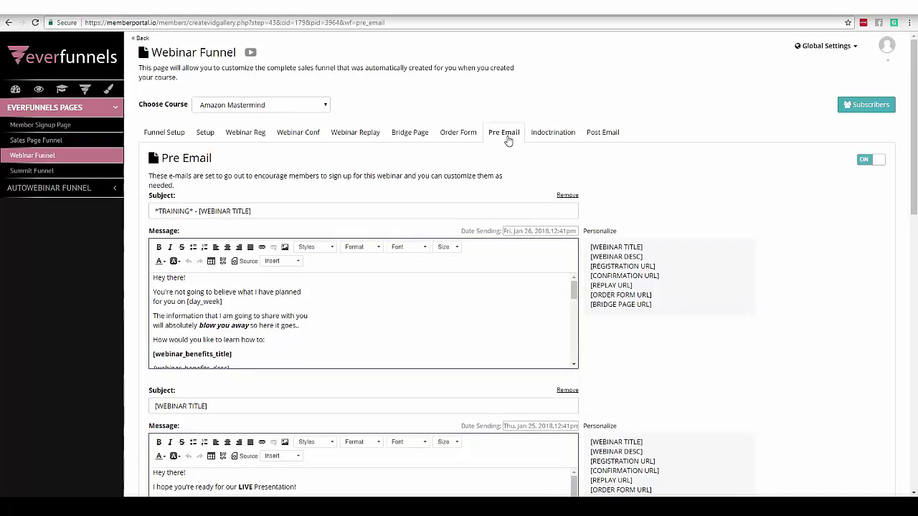
Step: Read through the first pre-webinar email's message for the Amazon Mastermind course, and view its insertable funnel links without inserting one
left_click(346, 289)
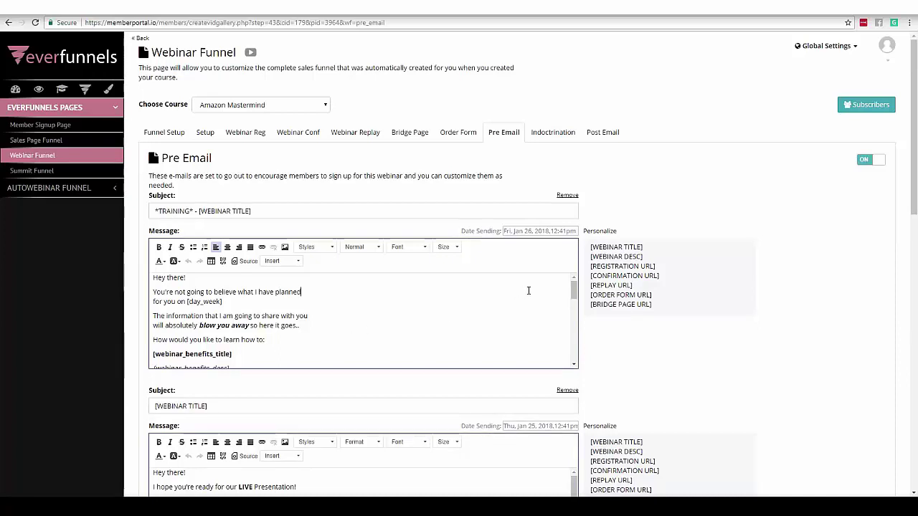
left_click_drag(574, 285, 573, 292)
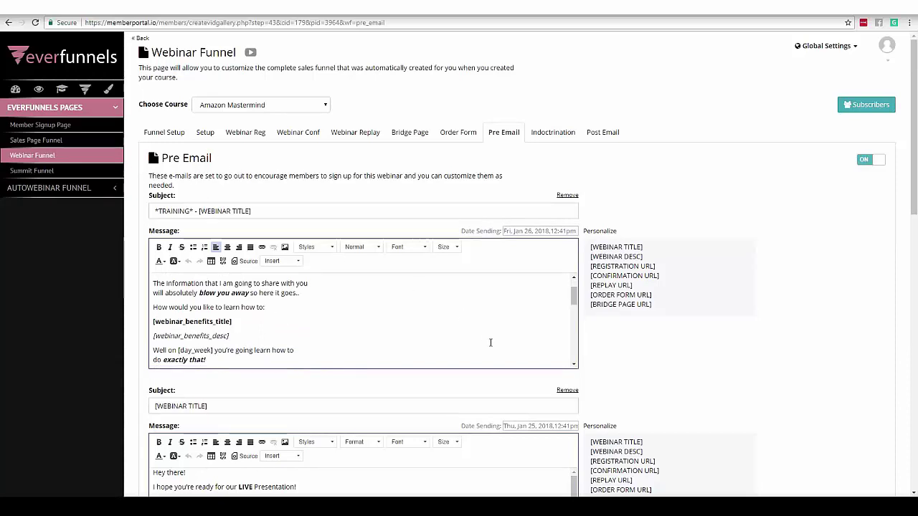
scroll(227, 318, "down", 2)
scroll(227, 319, "up", 3)
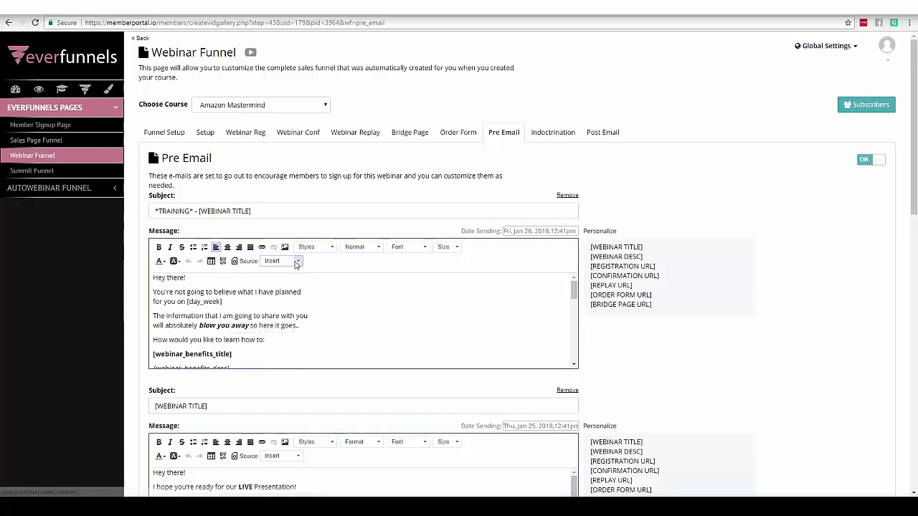
left_click(294, 264)
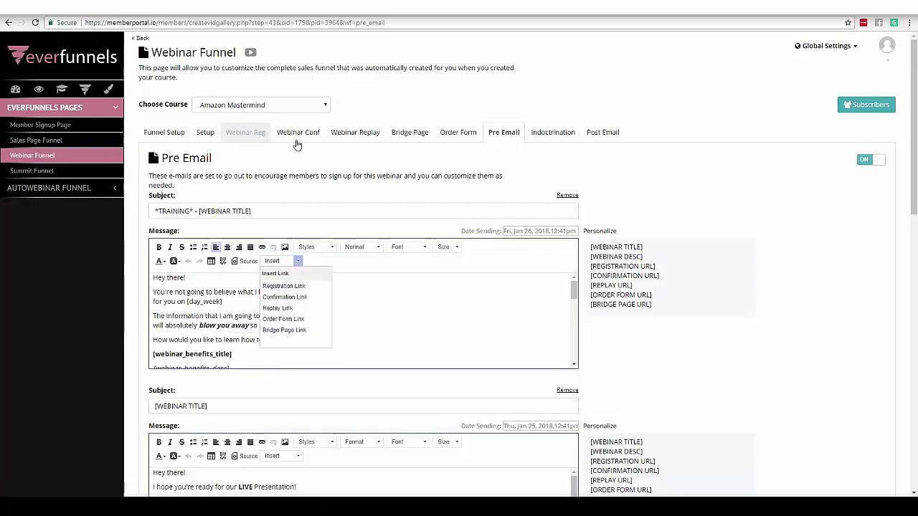
left_click(439, 303)
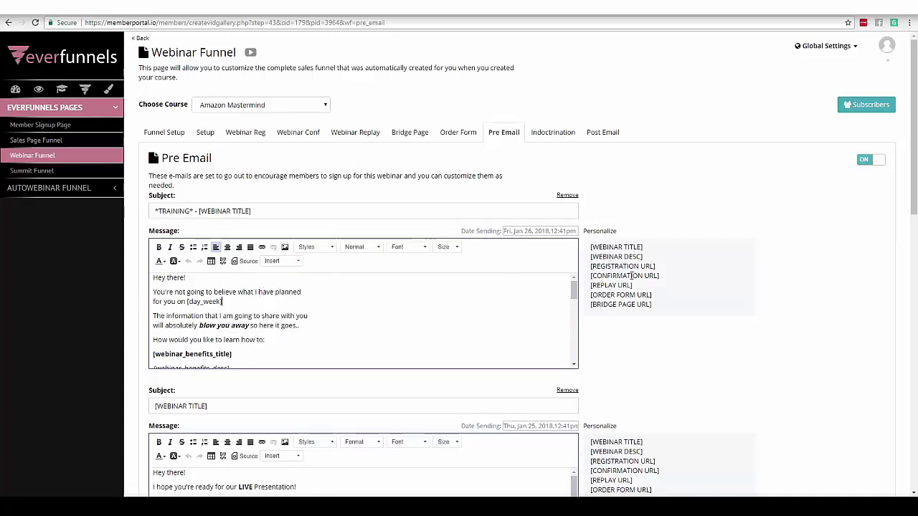
Step: Check the webinar title tag and the rest of the pre-webinar email series, and save the pre emails
left_click_drag(643, 248, 587, 247)
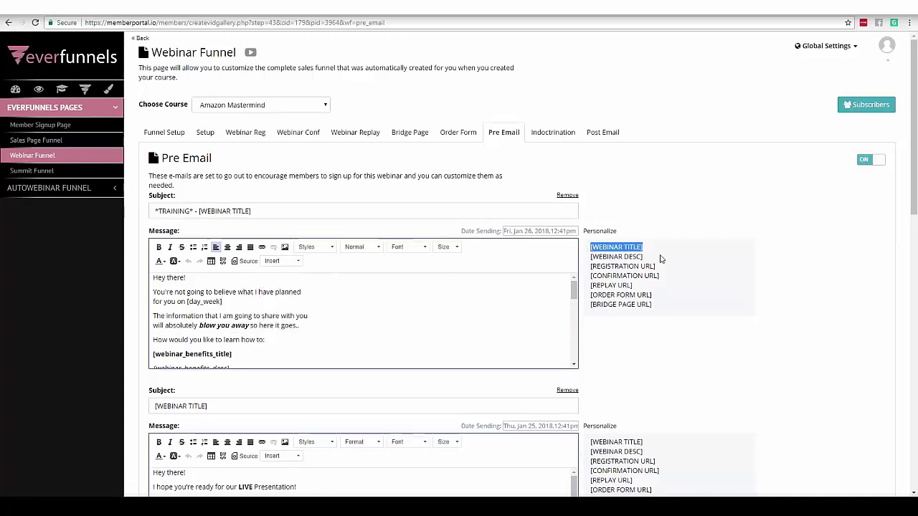
left_click(476, 310)
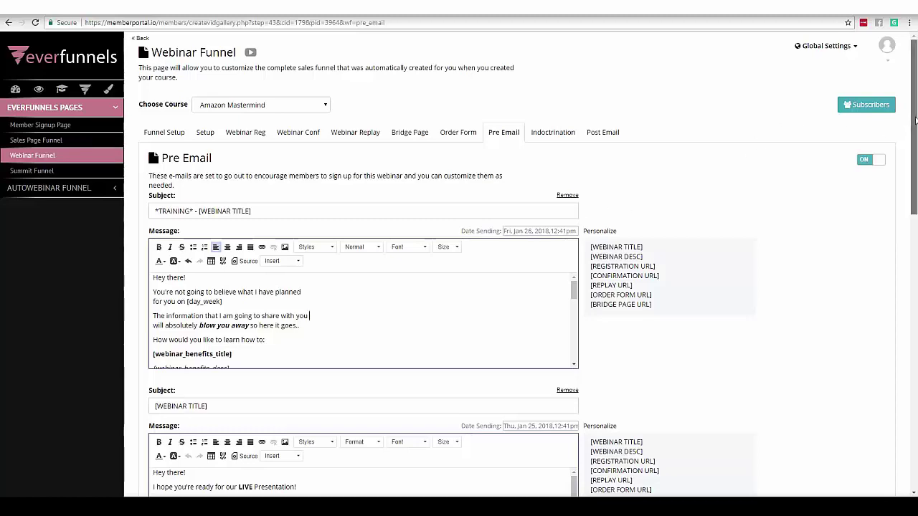
left_click_drag(913, 123, 900, 426)
left_click_drag(895, 380, 885, 117)
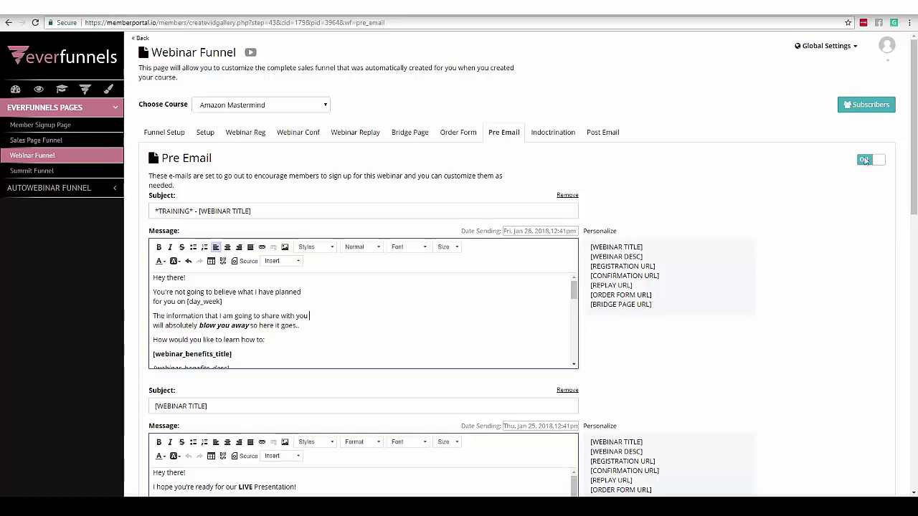
left_click_drag(912, 125, 901, 453)
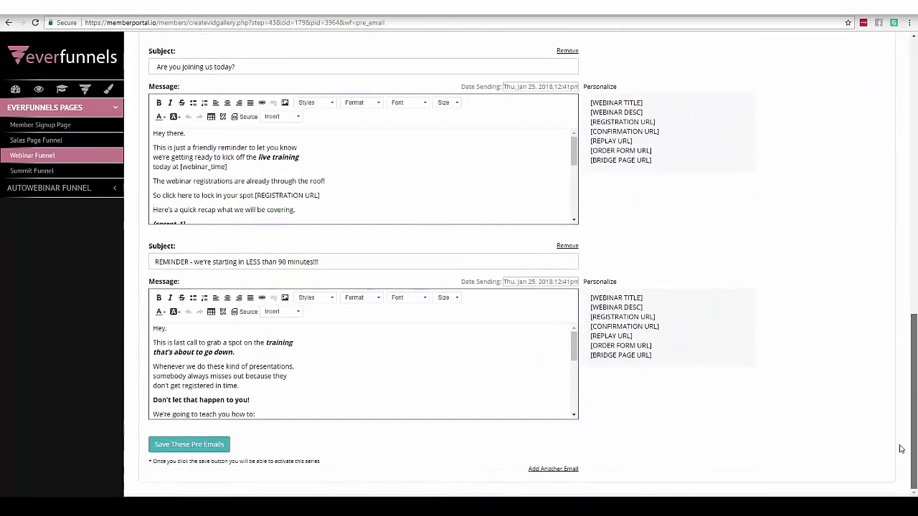
left_click(225, 448)
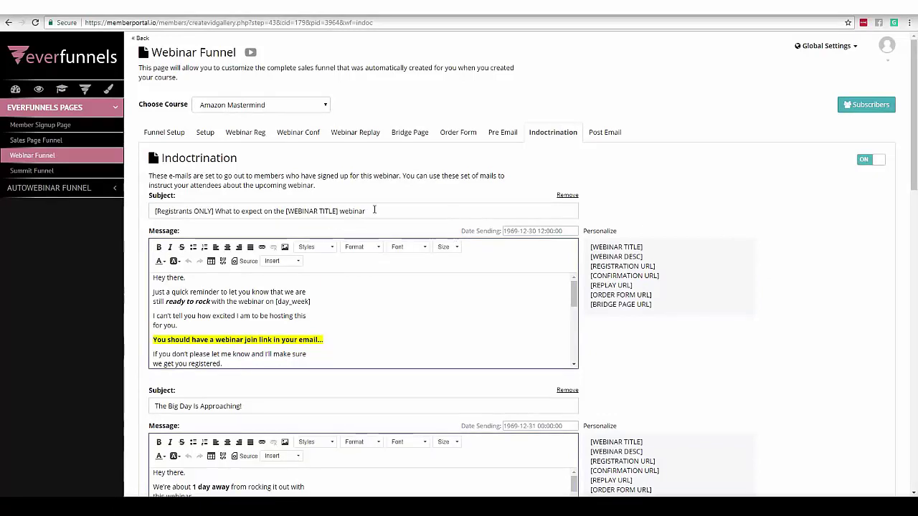
Step: Review the Indoctrination email series, including the first email's subject and message and the reminder emails leading up to the webinar
left_click_drag(372, 210, 151, 213)
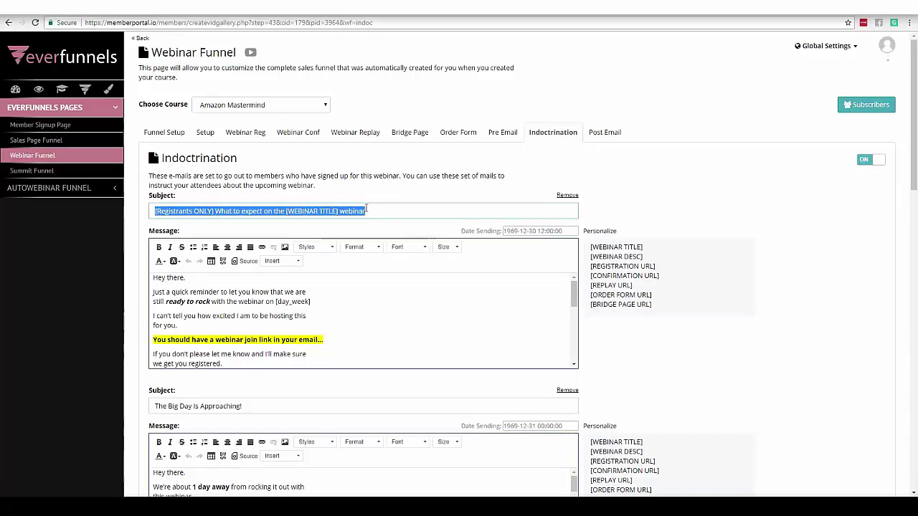
key("End")
left_click_drag(573, 281, 648, 230)
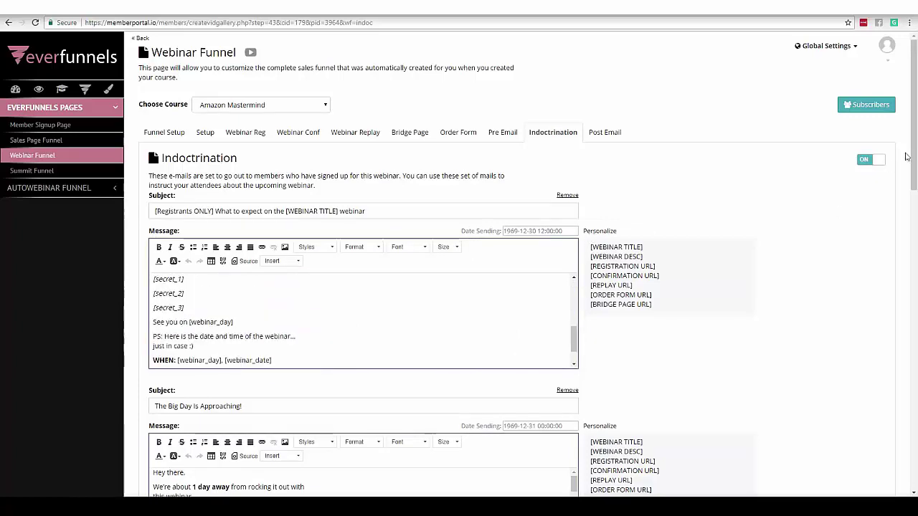
scroll(856, 269, "down", 6)
scroll(895, 289, "down", 4)
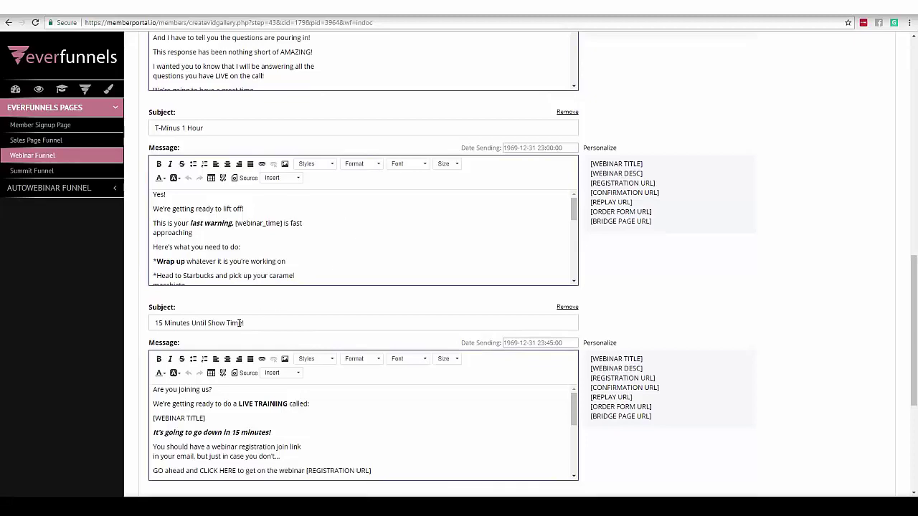
mouse_move(911, 324)
left_mouse_down()
mouse_move(907, 410)
mouse_move(906, 337)
left_mouse_up()
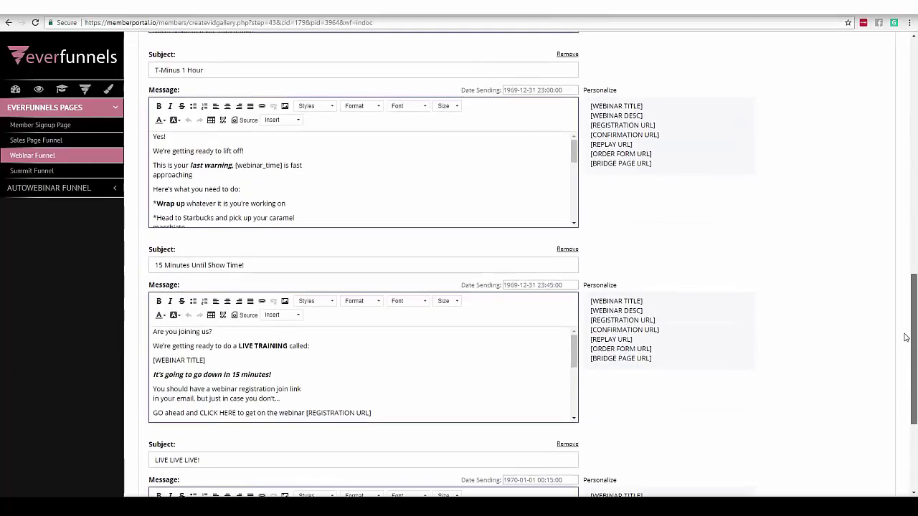
scroll(894, 226, "up", 3)
scroll(894, 225, "up", 6)
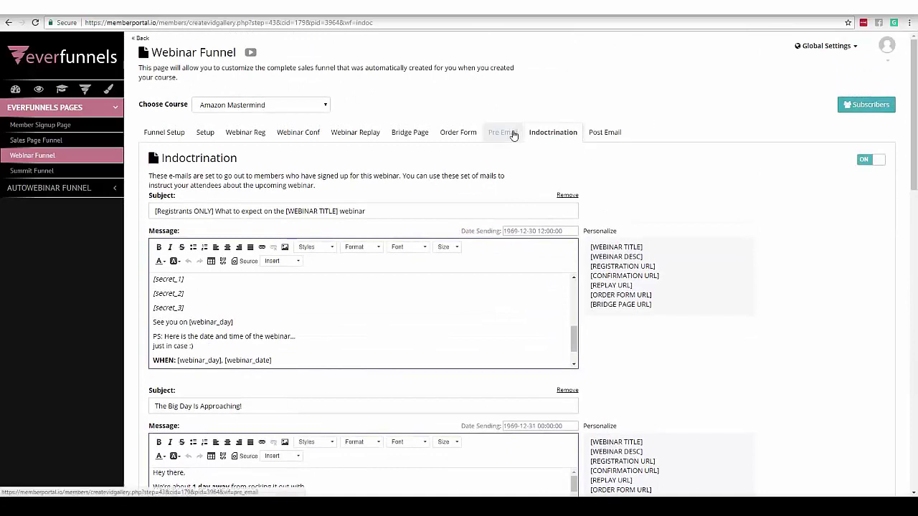
Step: Open the Post Email series and review its follow-up emails, from the time-sensitive follow-up to The Doors Are Closing
left_click(605, 134)
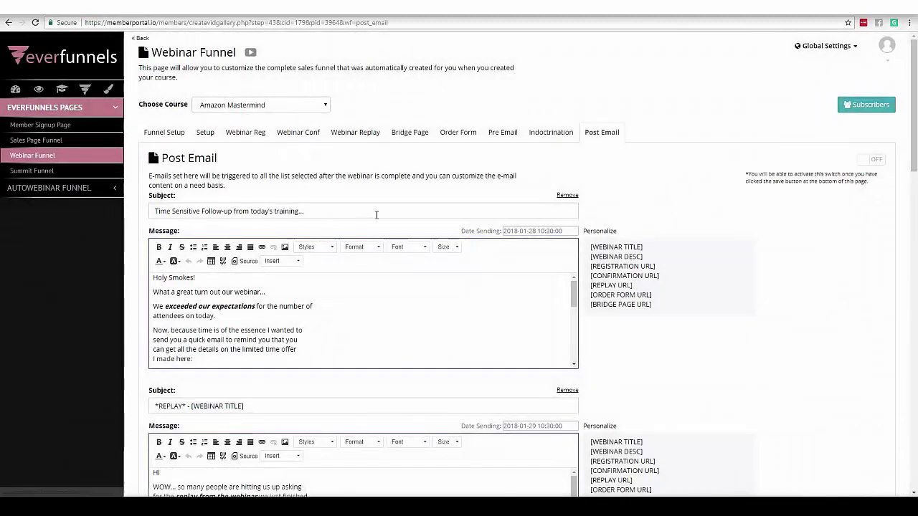
left_click_drag(340, 210, 150, 208)
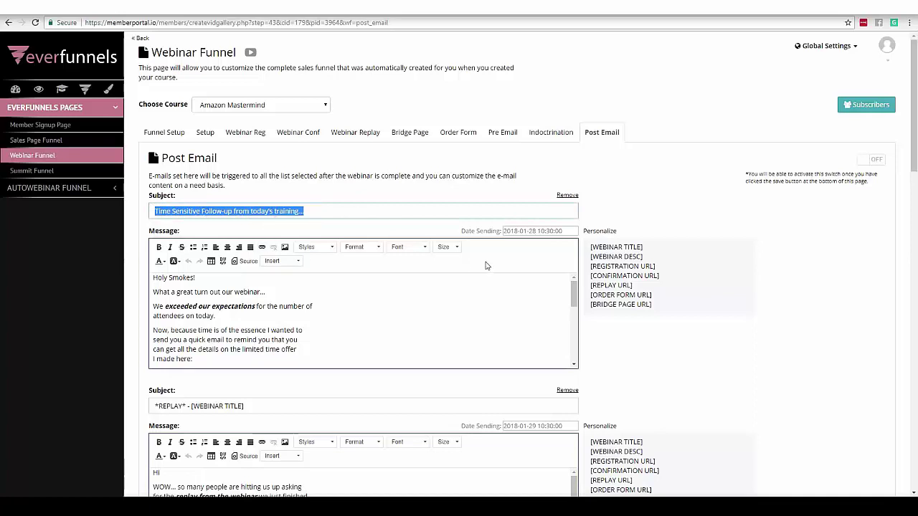
mouse_move(573, 293)
left_mouse_down()
mouse_move(572, 352)
mouse_move(572, 291)
left_mouse_up()
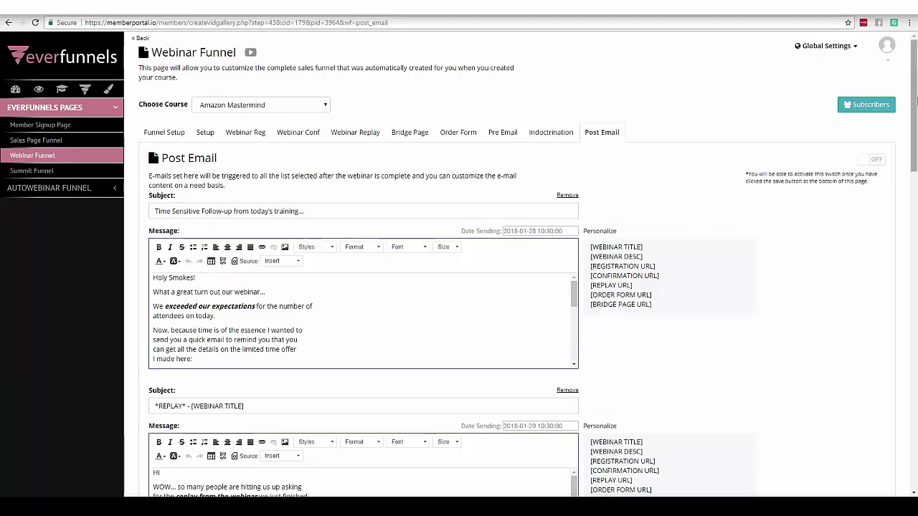
left_click_drag(913, 104, 880, 321)
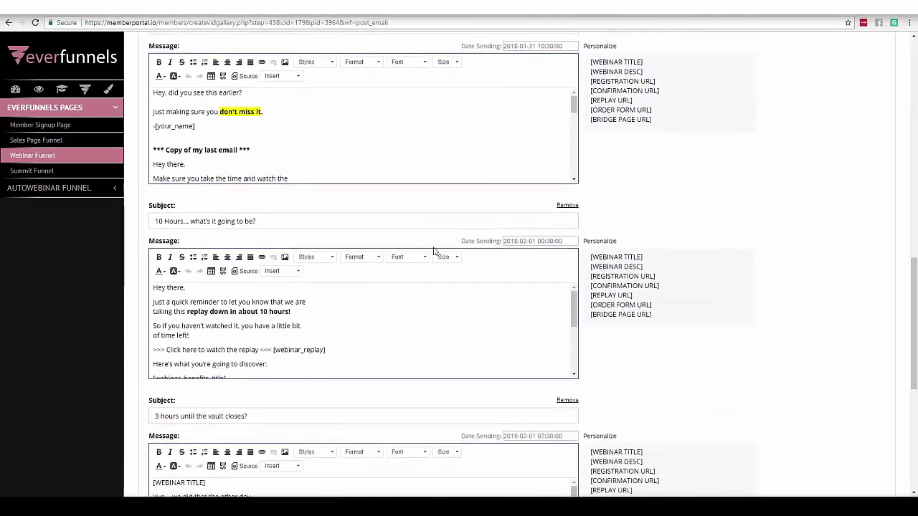
left_click_drag(913, 286, 912, 410)
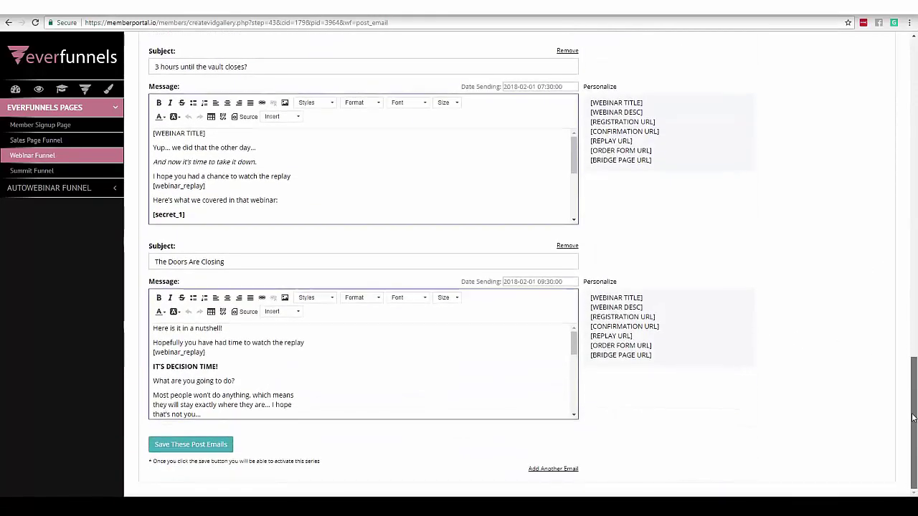
scroll(910, 410, "up", 1)
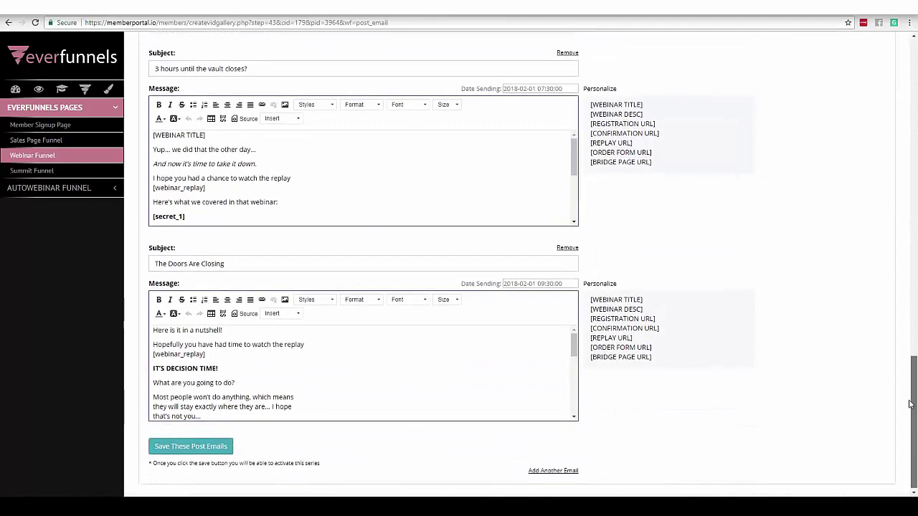
scroll(904, 411, "down", 1)
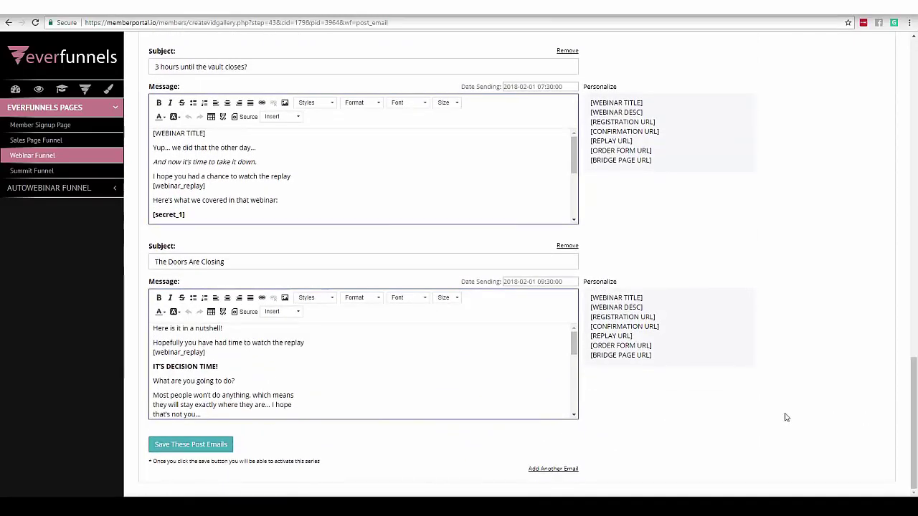
left_click_drag(915, 395, 905, 60)
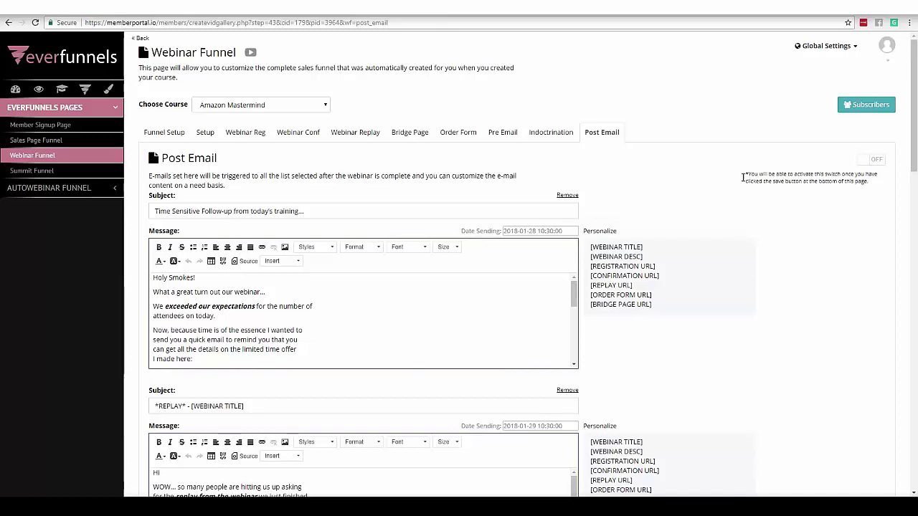
Step: Revisit the Pre Email, Indoctrination and Post Email series, and open the Webinar Enhancers in the live webinar setup
left_click(504, 136)
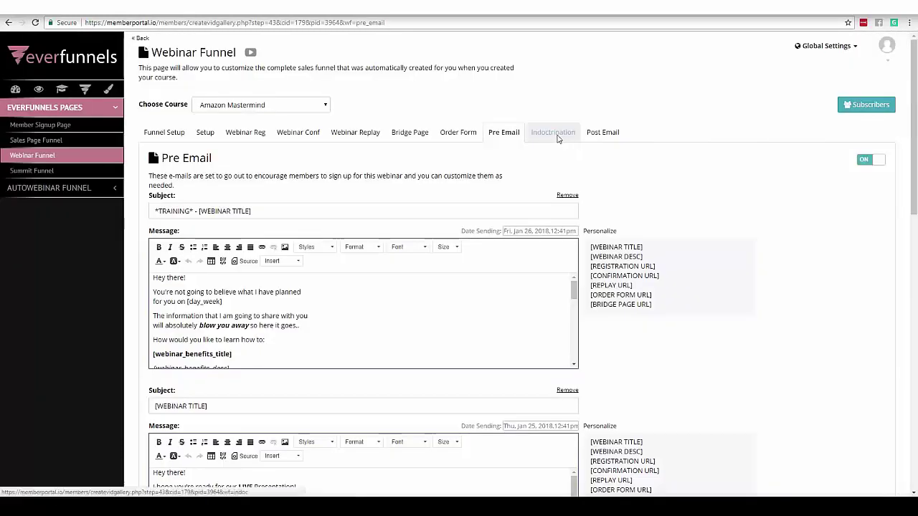
left_click(548, 133)
left_click(607, 133)
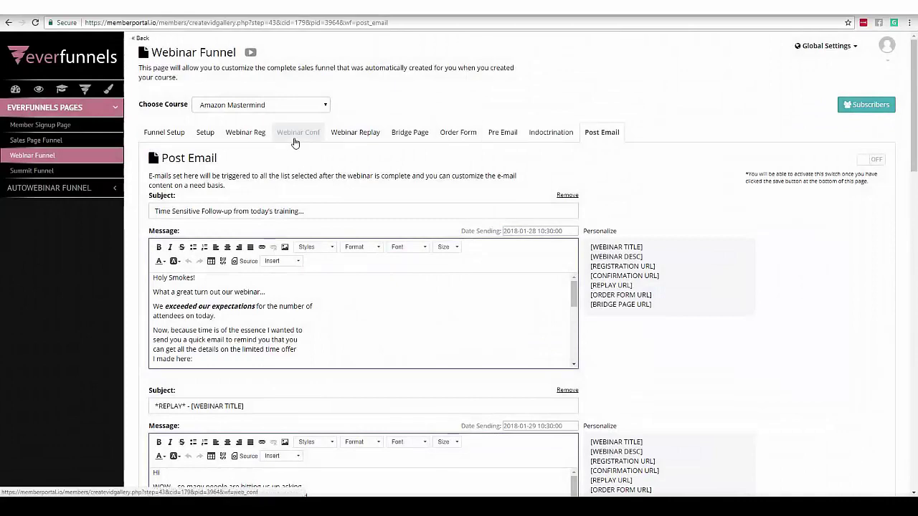
left_click(205, 132)
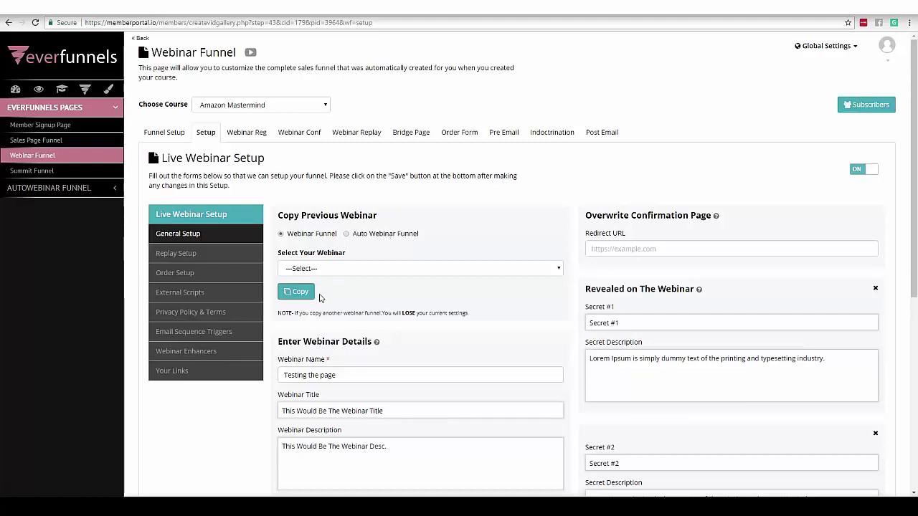
left_click(197, 352)
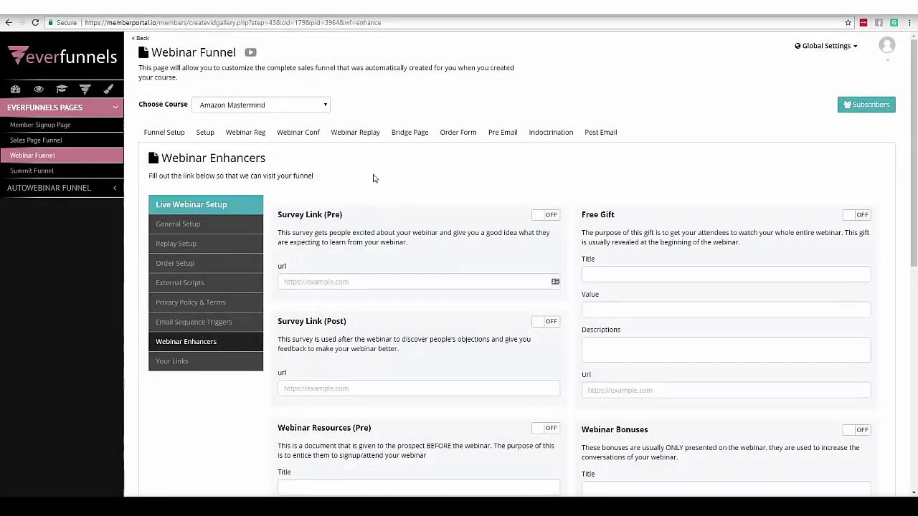
Step: Try switching on both survey links, Webinar Resources (Pre) and Free Gift, and switch all four enhancers off again
left_click(555, 217)
left_click(553, 324)
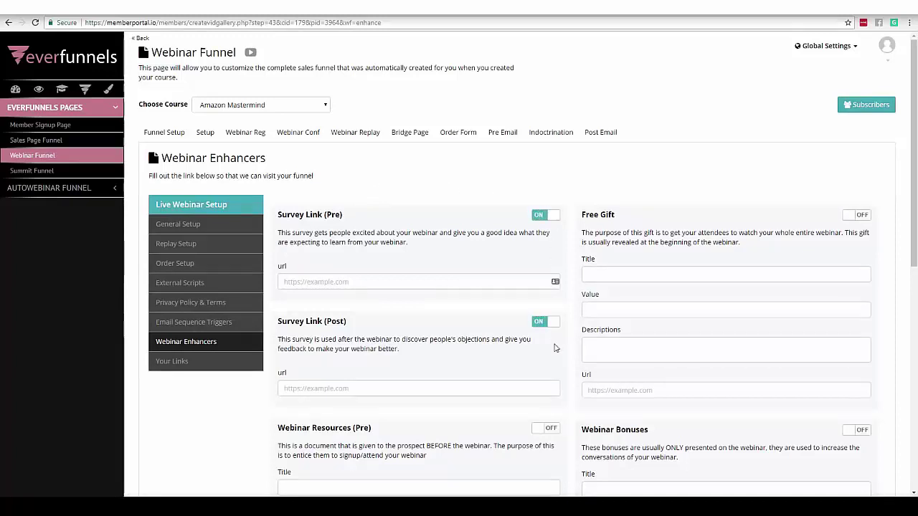
left_click(553, 430)
left_click(862, 217)
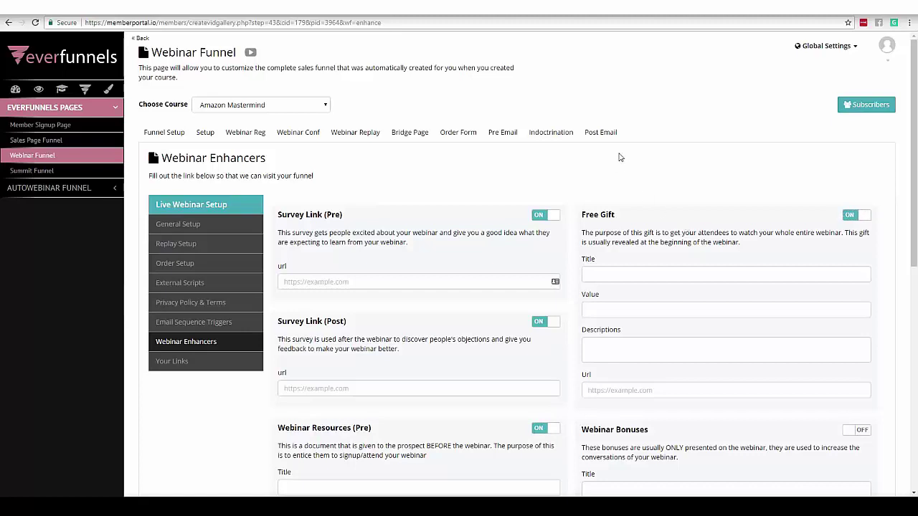
left_click(548, 216)
left_click(545, 326)
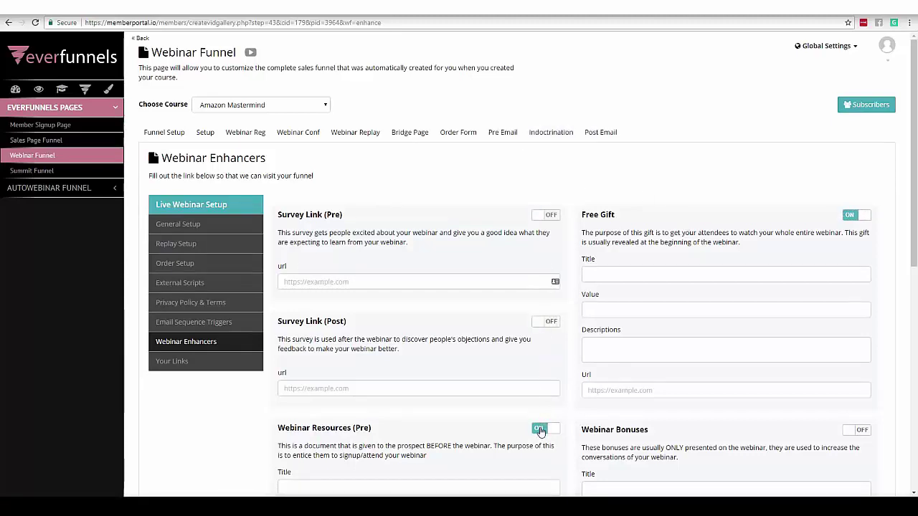
left_click(540, 430)
left_click(866, 215)
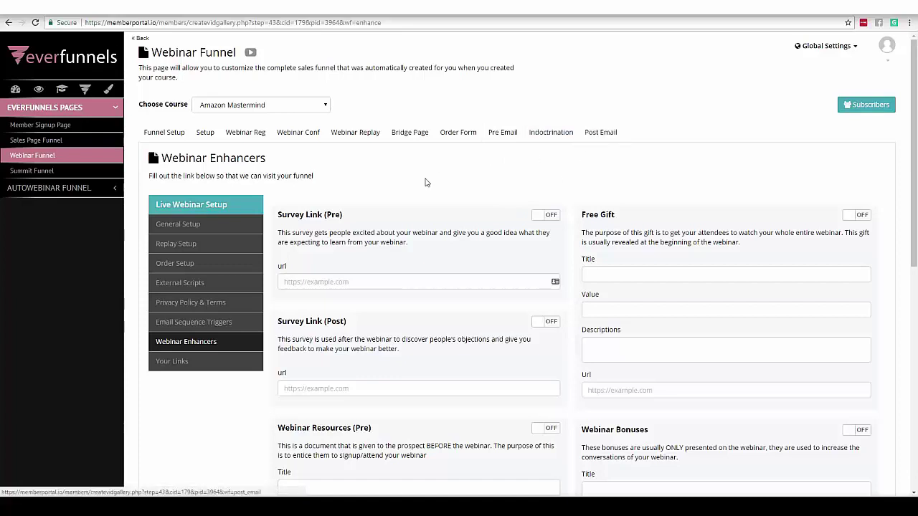
Step: Switch on the Survey Link (Pre), Survey Link (Post), Webinar Resources (Pre) and Webinar Resources (Post) enhancers
left_click_drag(278, 215, 347, 216)
left_click(347, 217)
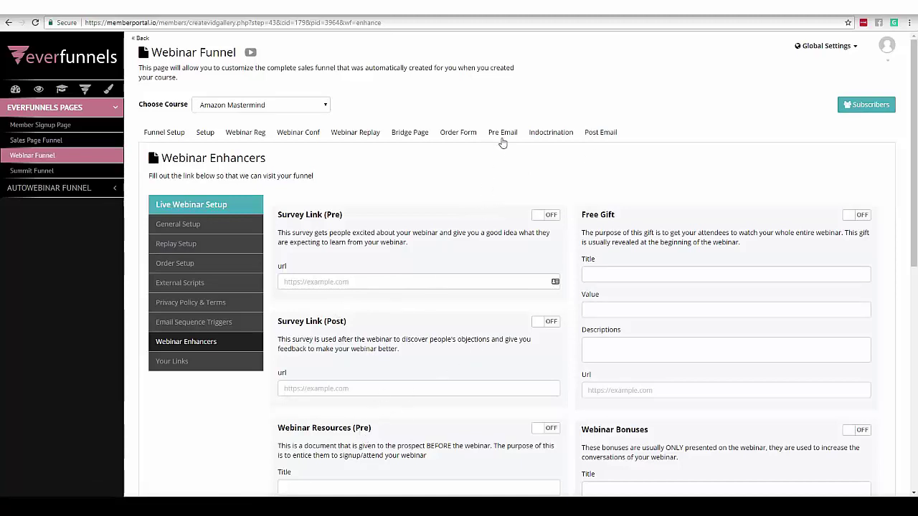
left_click(548, 216)
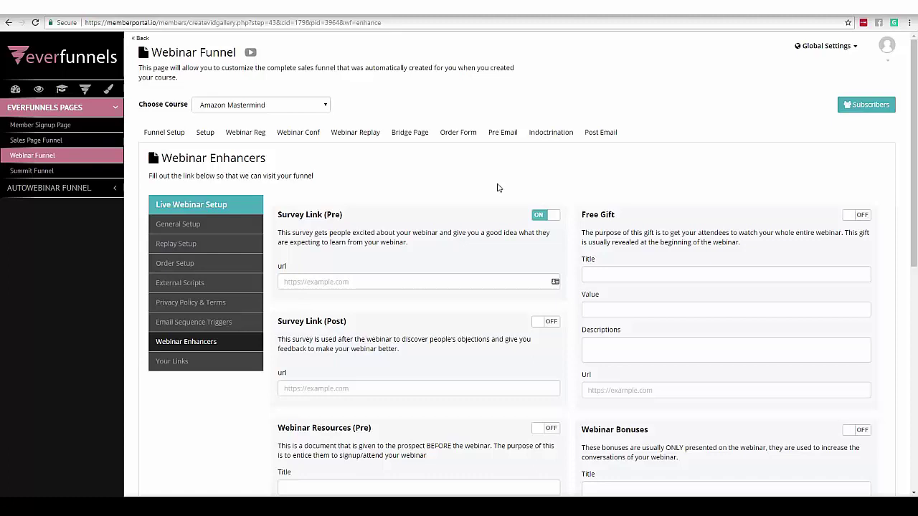
left_click(549, 322)
left_click_drag(913, 226, 904, 306)
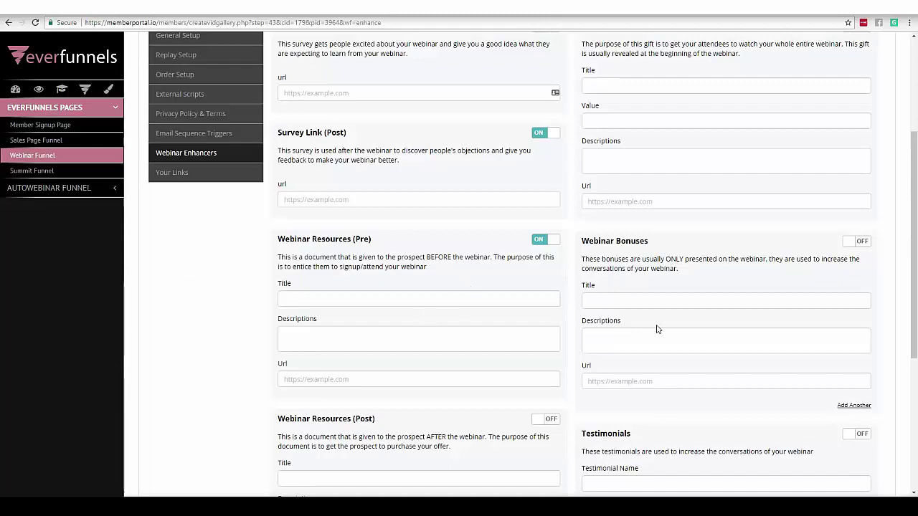
left_click_drag(914, 301, 911, 347)
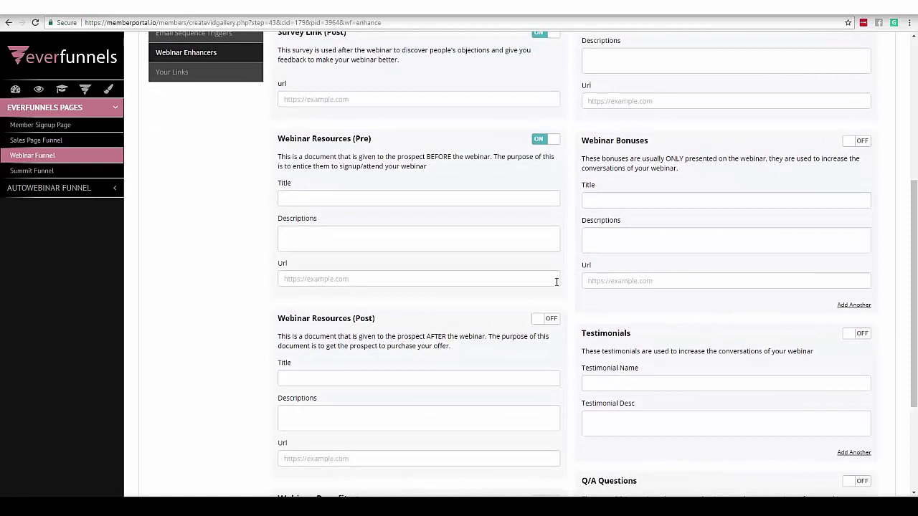
left_click(551, 318)
Step: Switch on the Free Gift and Webinar Bonuses enhancers, and look over the Testimonials, Q/A Questions and Webinar Benefits sections
left_click_drag(912, 290, 907, 174)
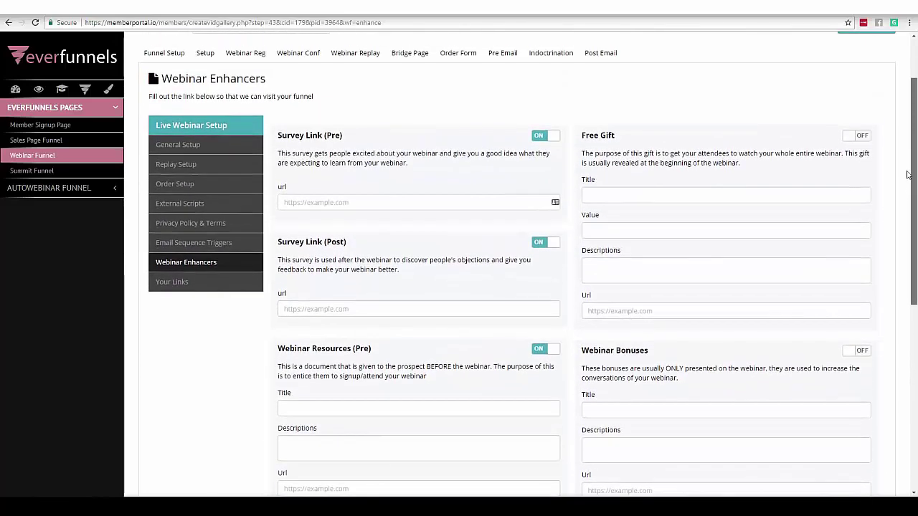
left_click(857, 136)
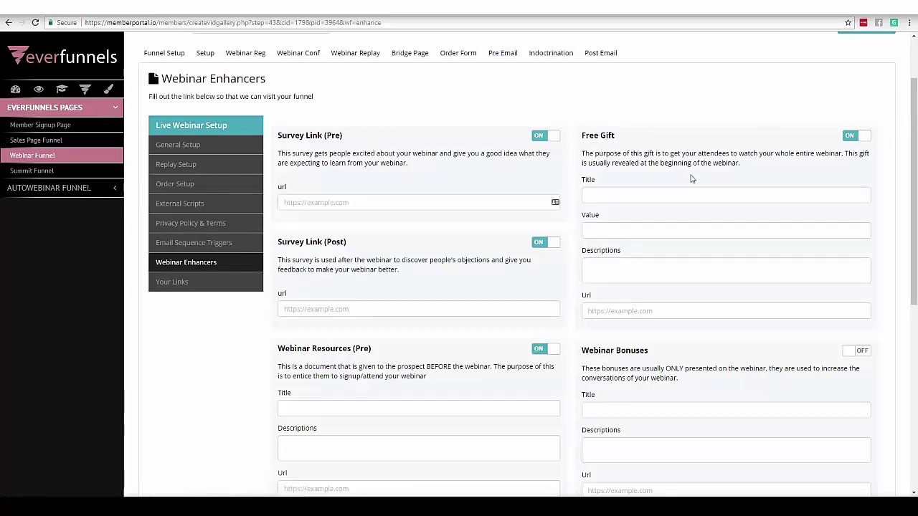
left_click_drag(913, 146, 911, 221)
left_click(852, 197)
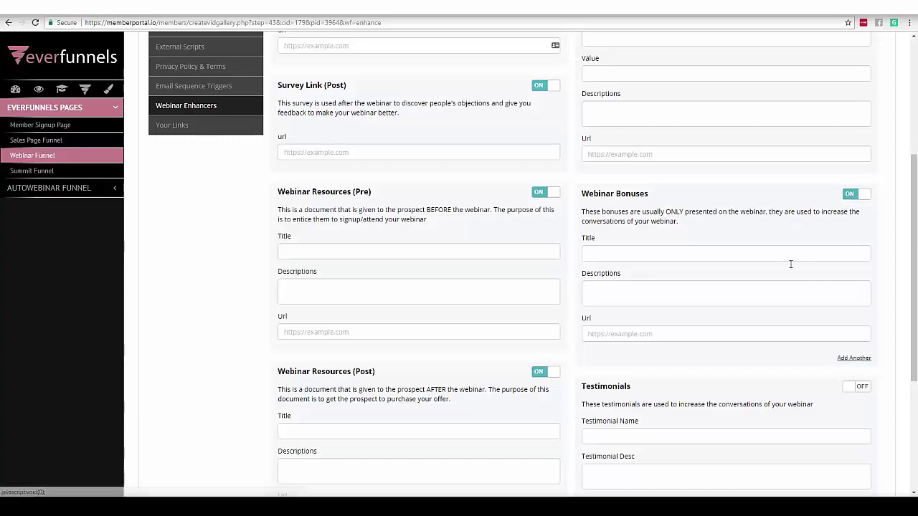
left_click_drag(914, 228, 914, 322)
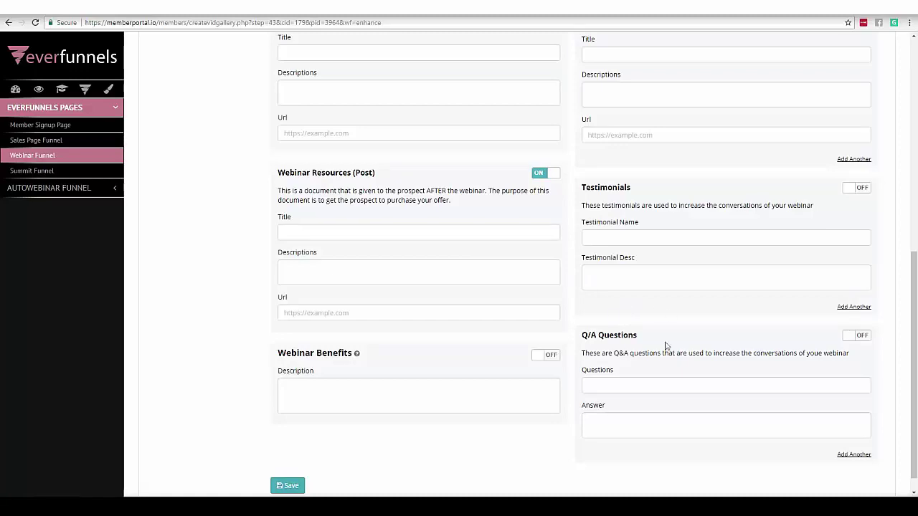
left_click_drag(915, 333, 909, 118)
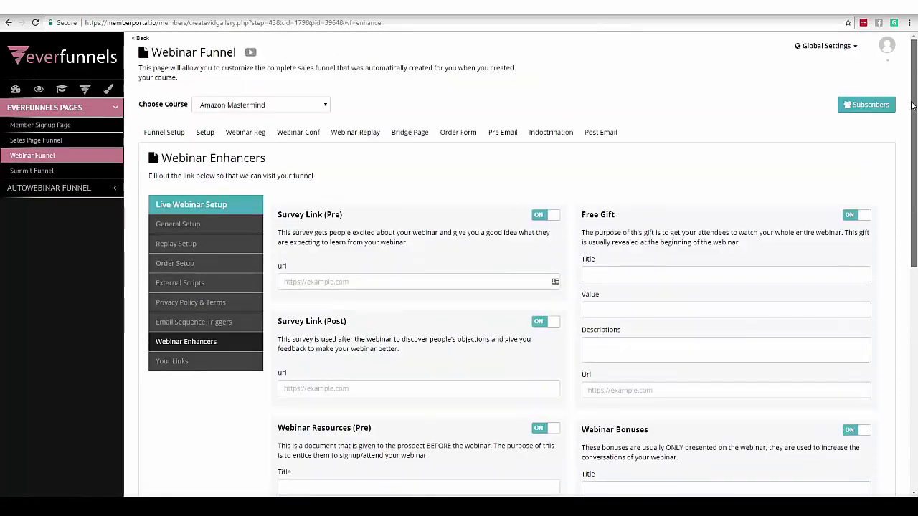